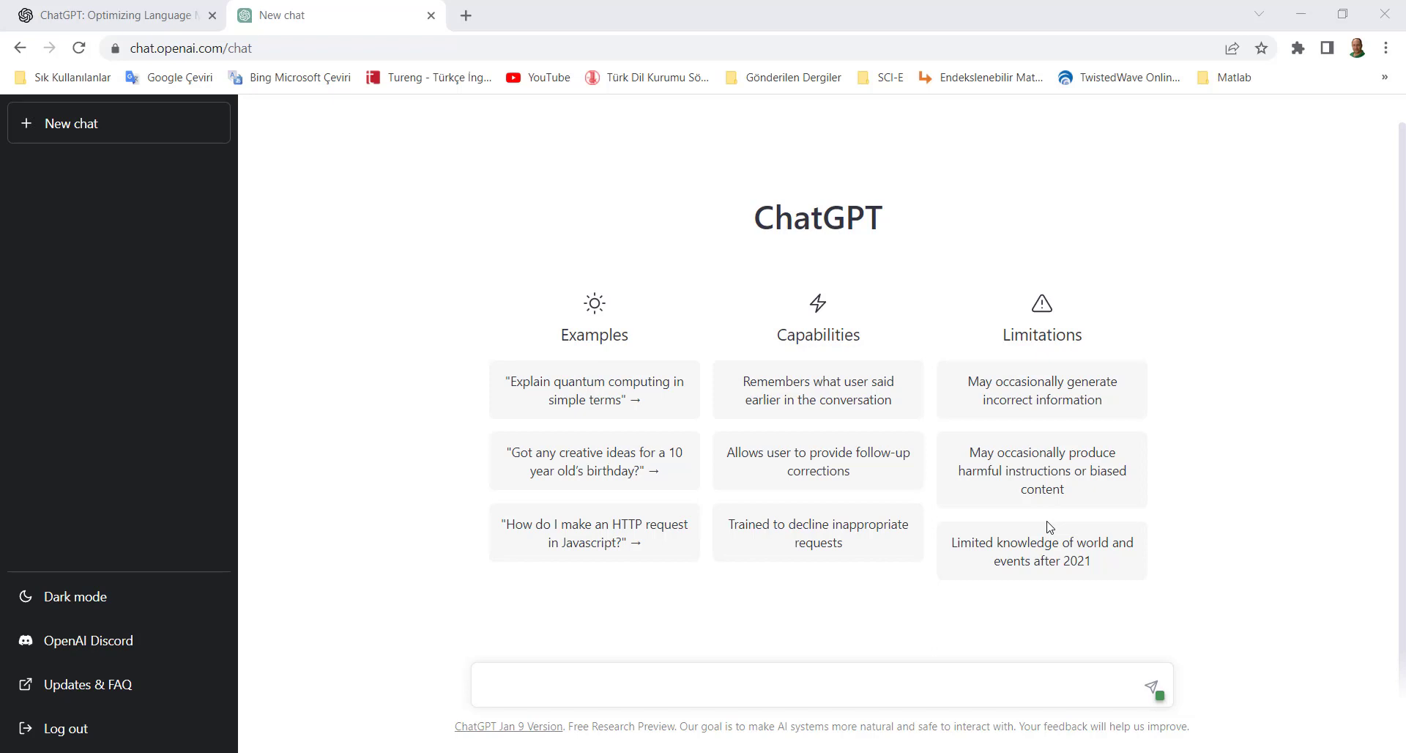
# Ask ChatGPT "Talaşlı üretim nedir?" in the empty chat and submit the question
pyautogui.click(631, 689)
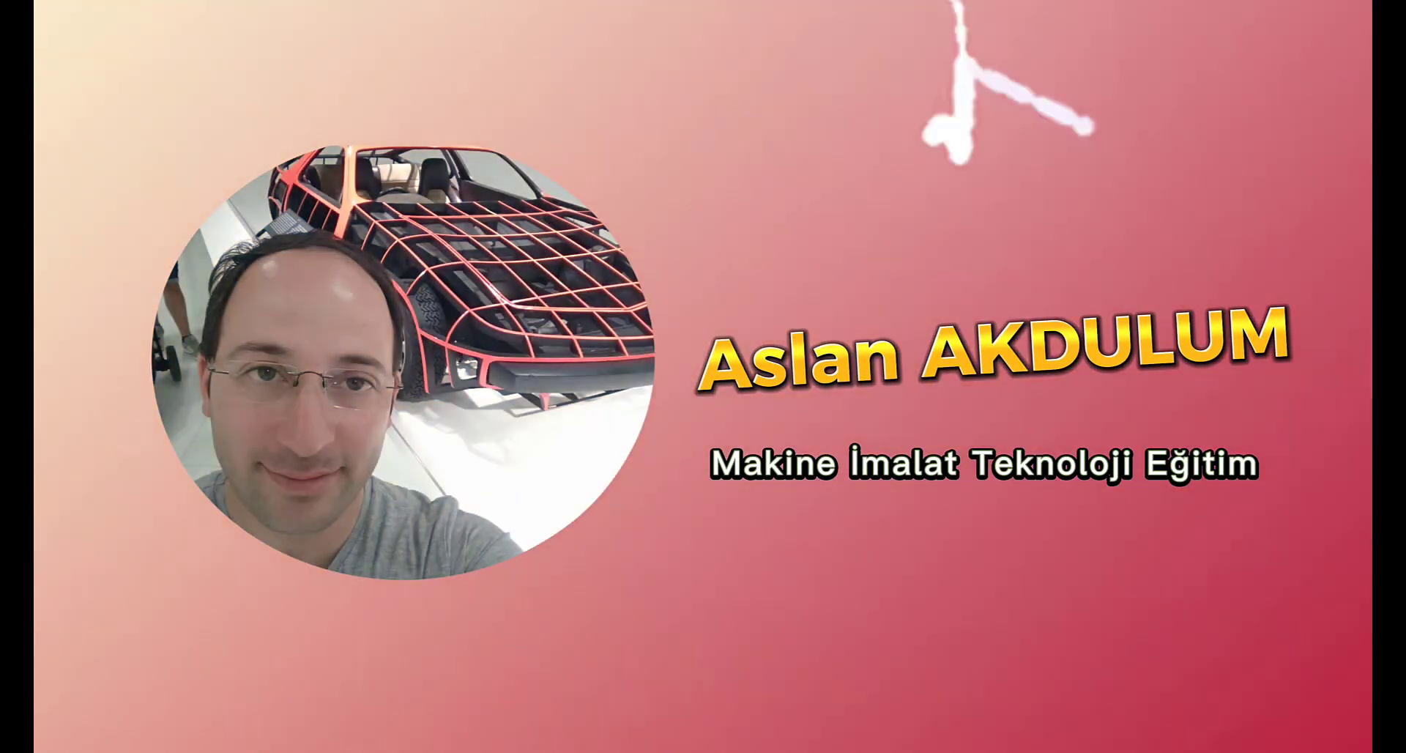
pyautogui.write('Ta')
pyautogui.write('laşlı')
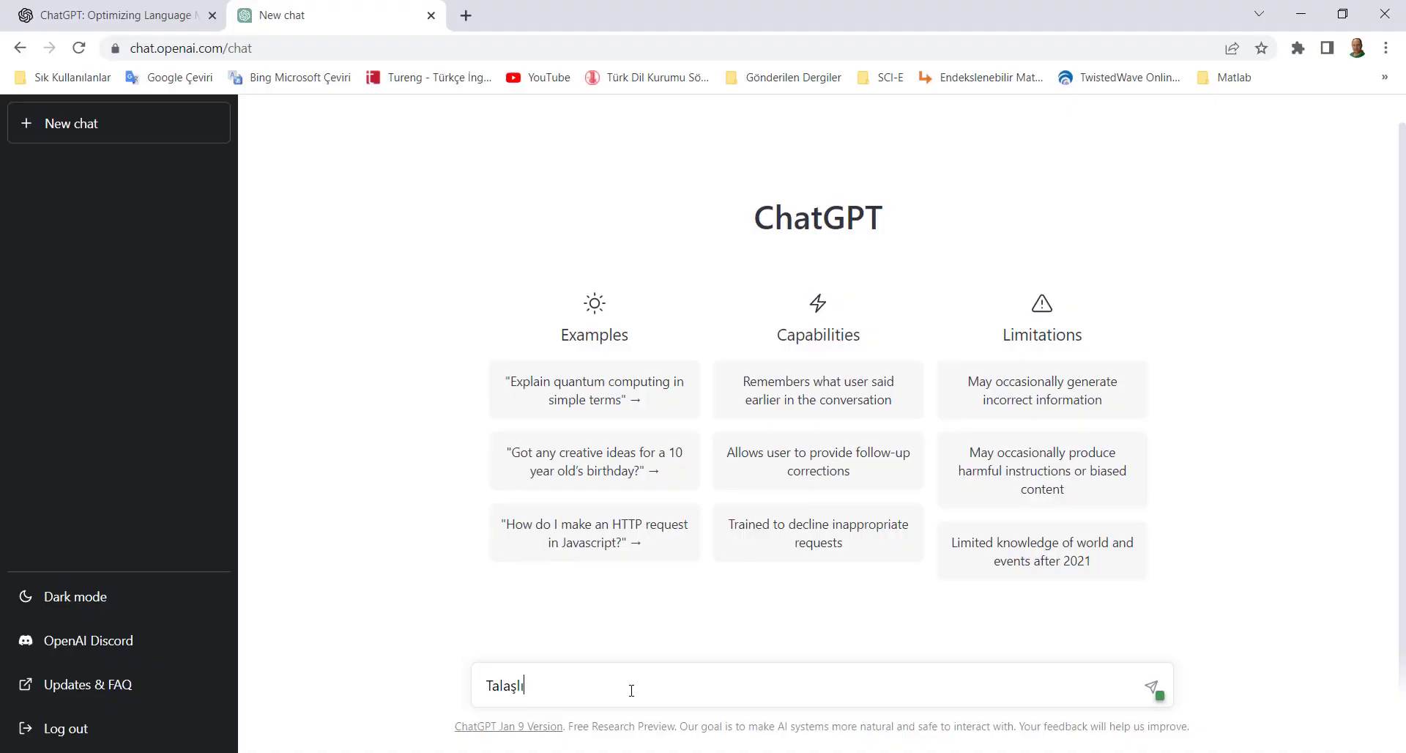
pyautogui.write(' üretim nedir?')
pyautogui.press('Return')
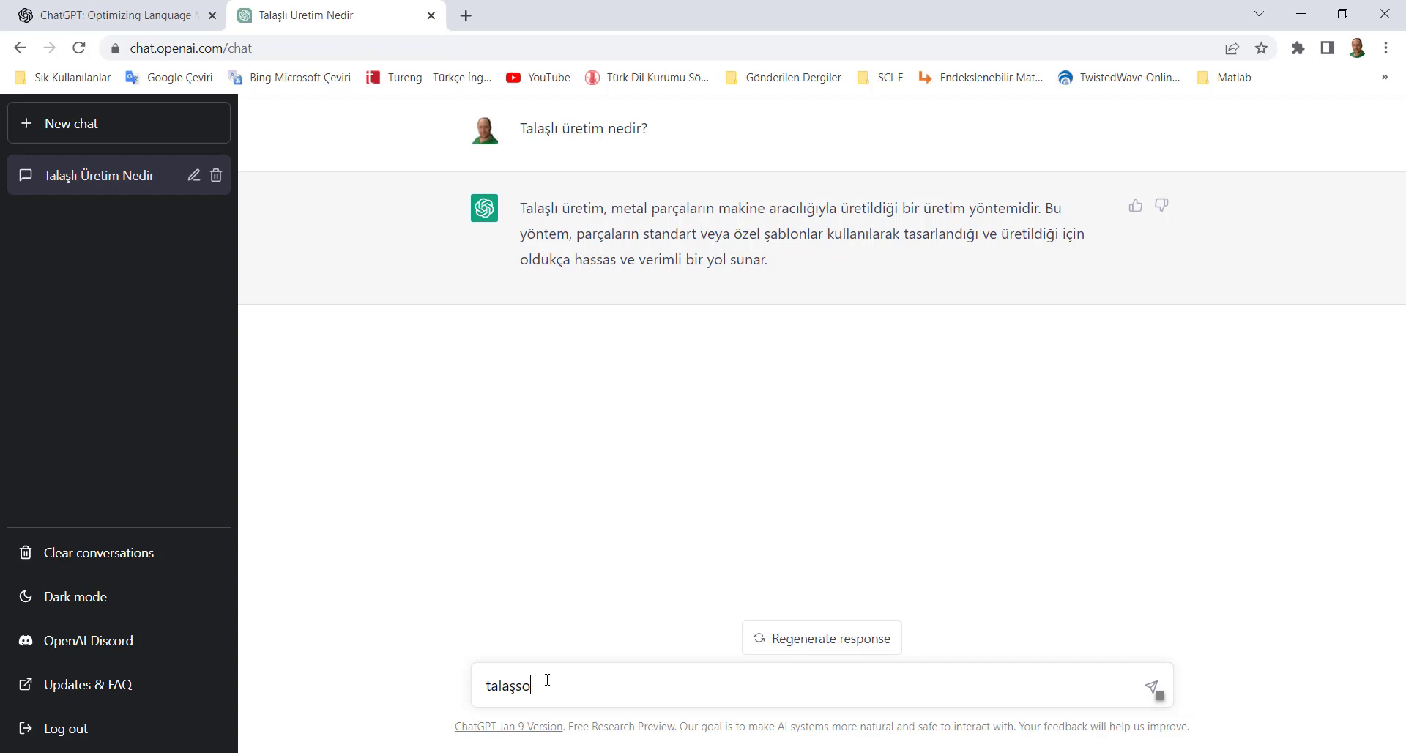
# Ask "talaşsız üretim nedir?" in the same chat, followed by "türleri nedir?"
pyautogui.write('üretim nedir?')
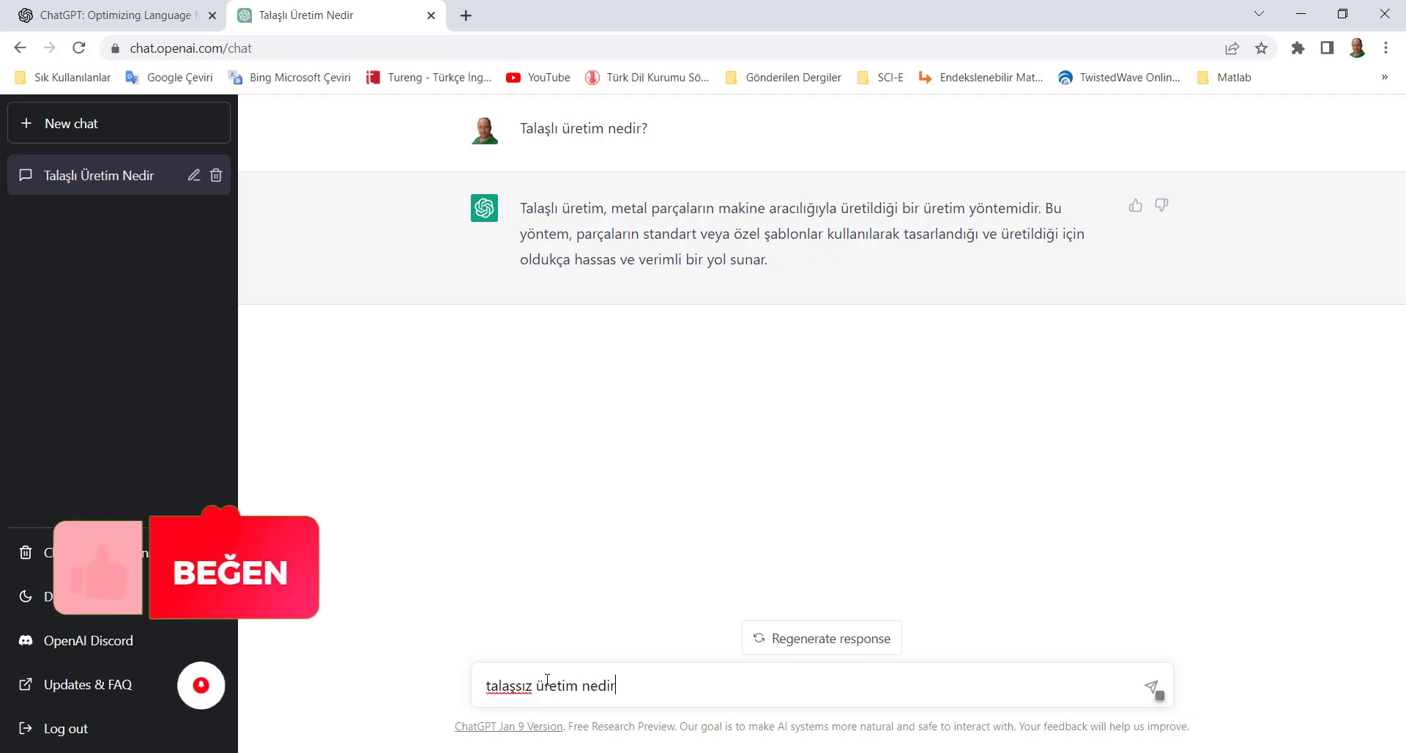
pyautogui.press('Return')
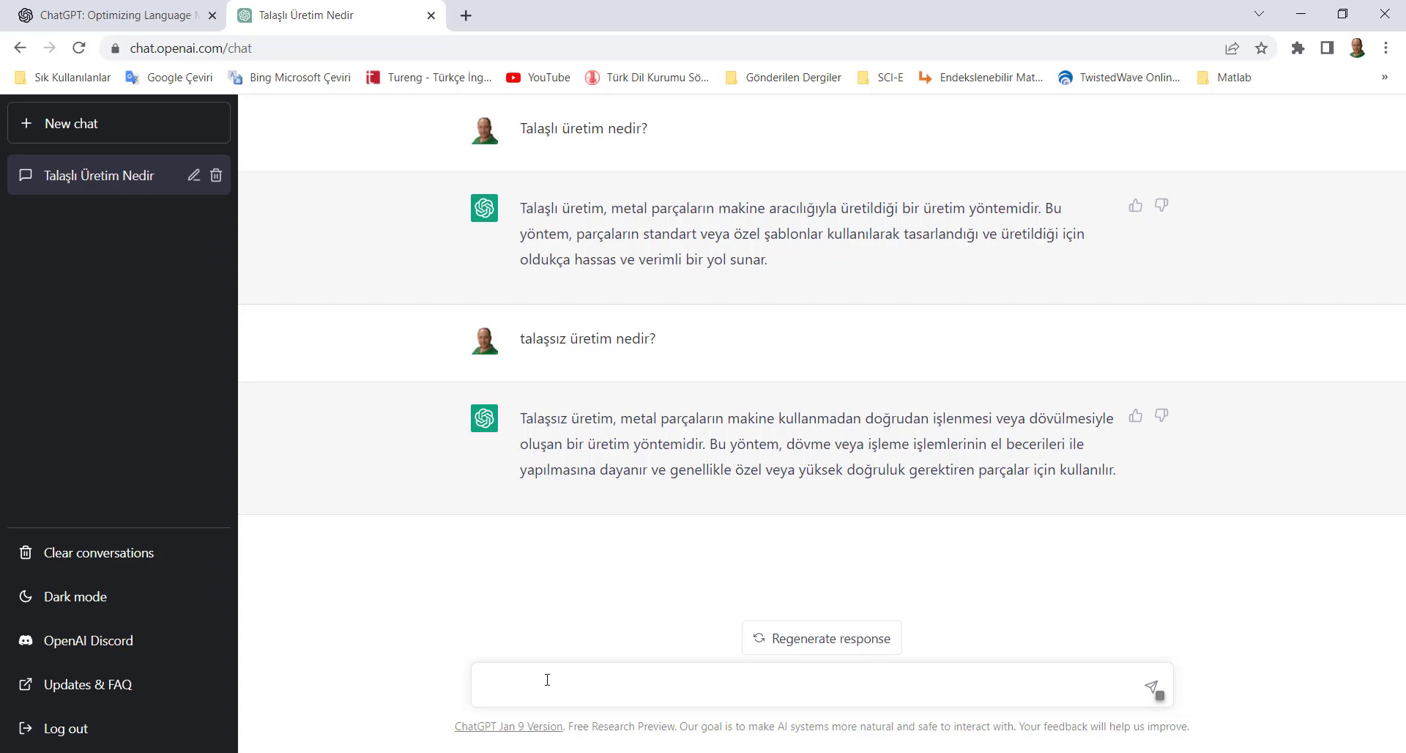
pyautogui.write('nedir?')
pyautogui.press('Return')
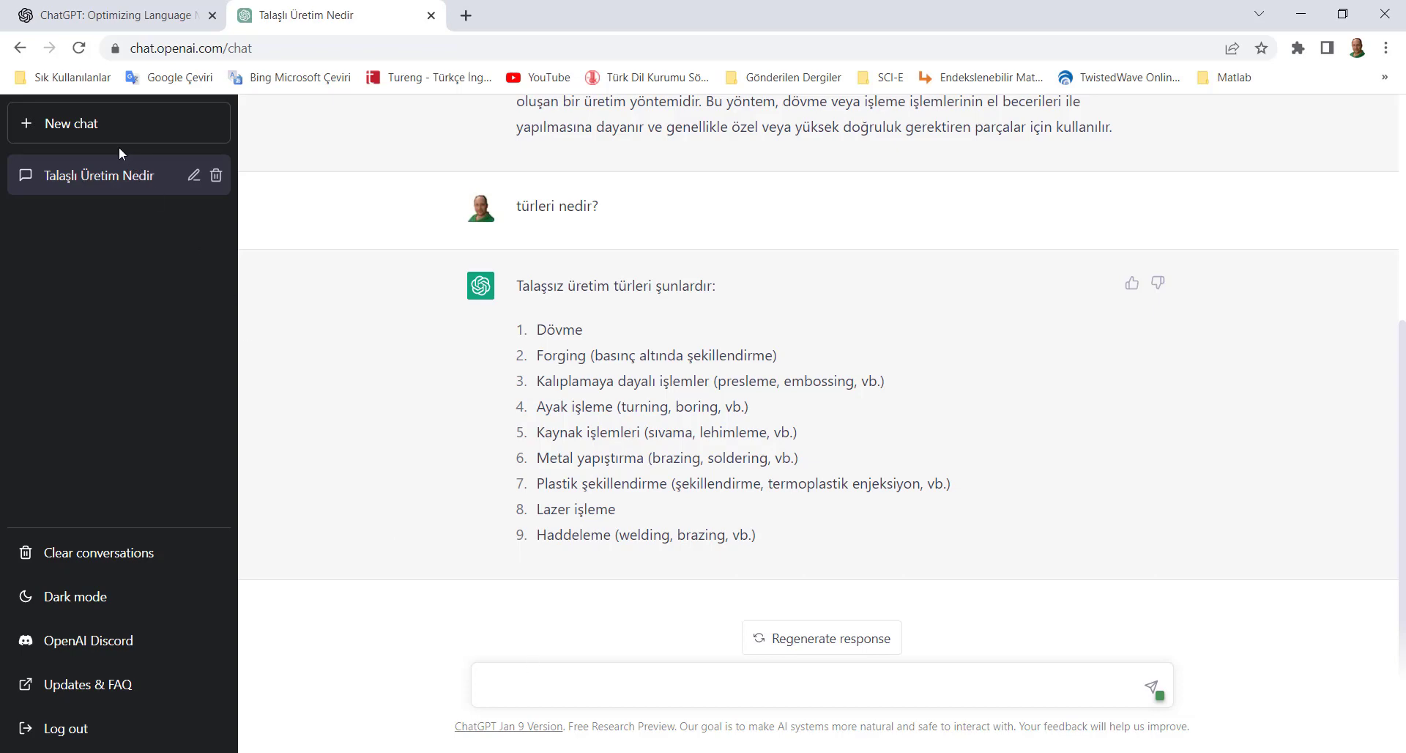
# Start a new chat and ask "CNC nedir?"
pyautogui.click(97, 124)
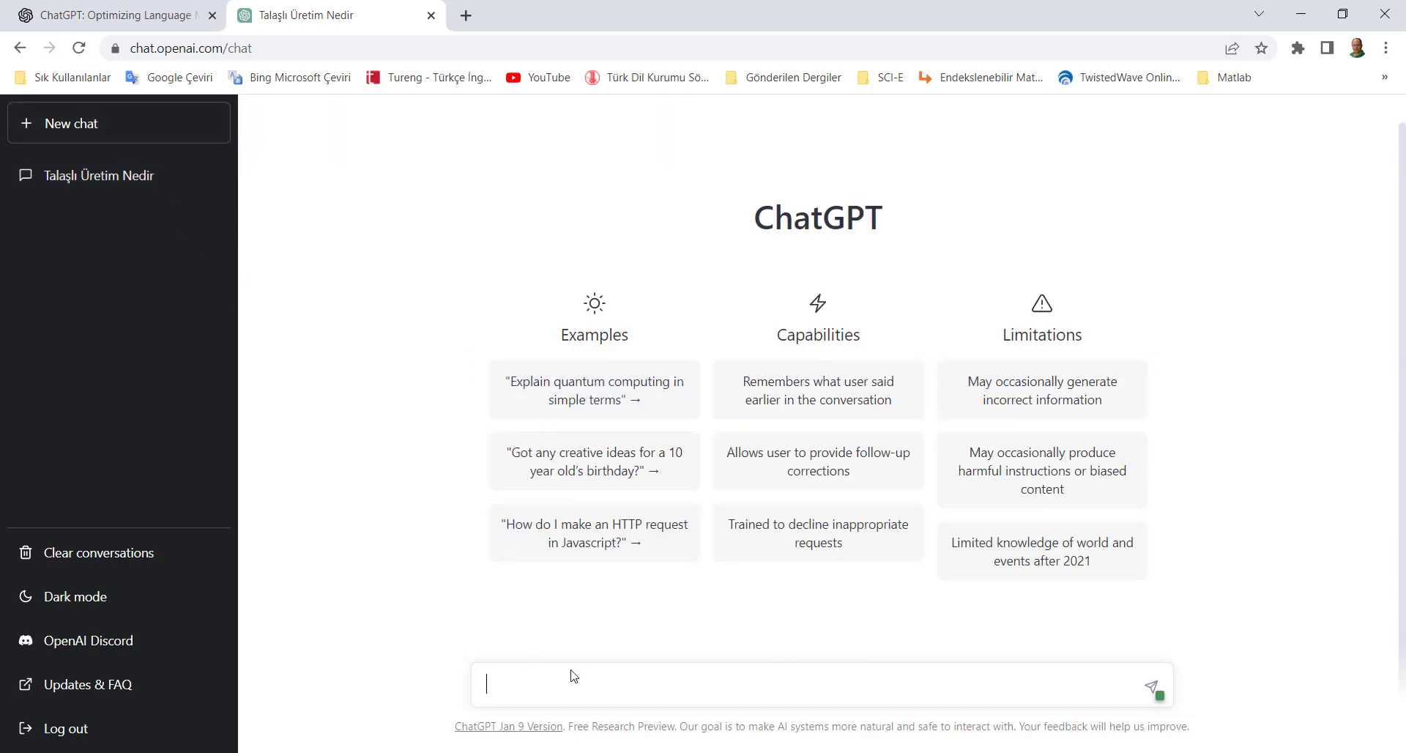
pyautogui.write('CNC nedir?')
pyautogui.press('Return')
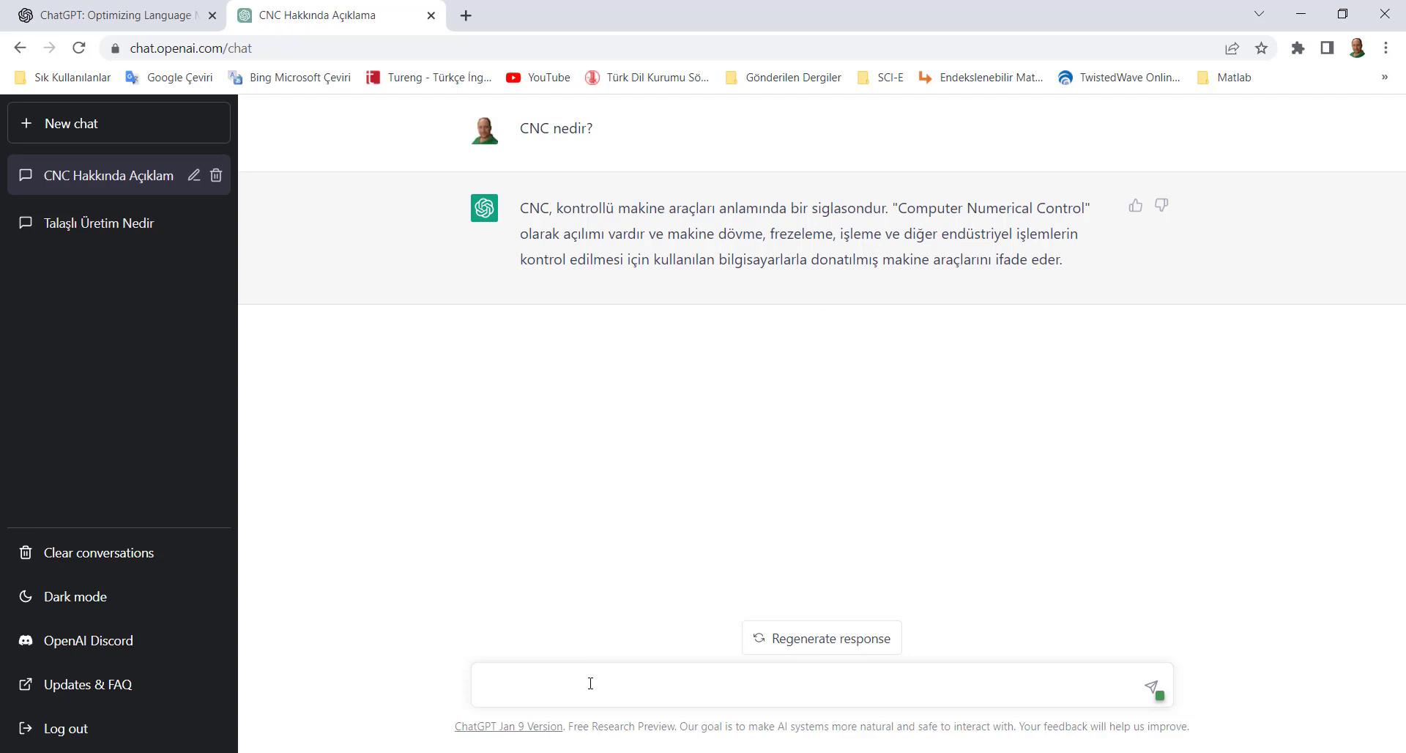
# Ask the follow-up question "CNC tezgah çeşitlerini söyler misin?" in the CNC chat
pyautogui.write('CNC tezgah çeşitlerini ')
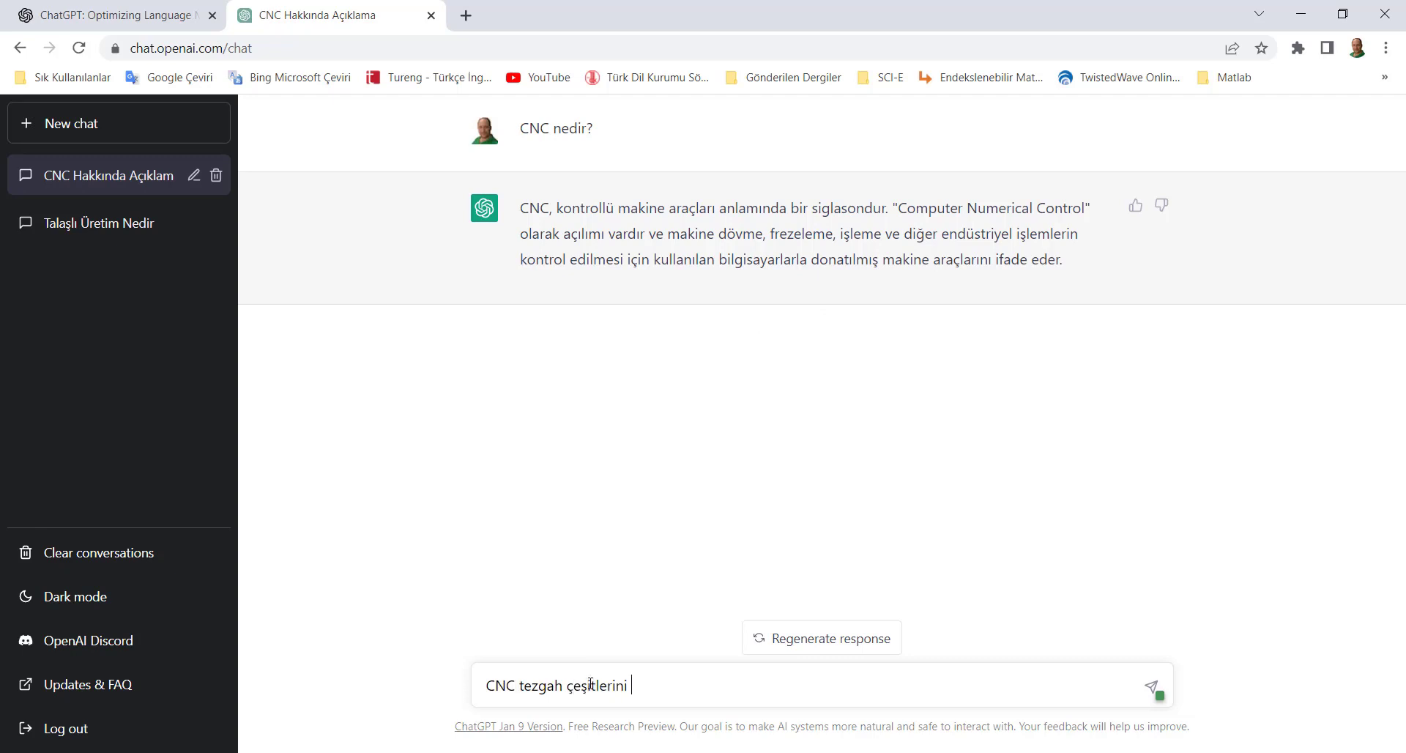
pyautogui.write('söyler misin?')
pyautogui.press('Return')
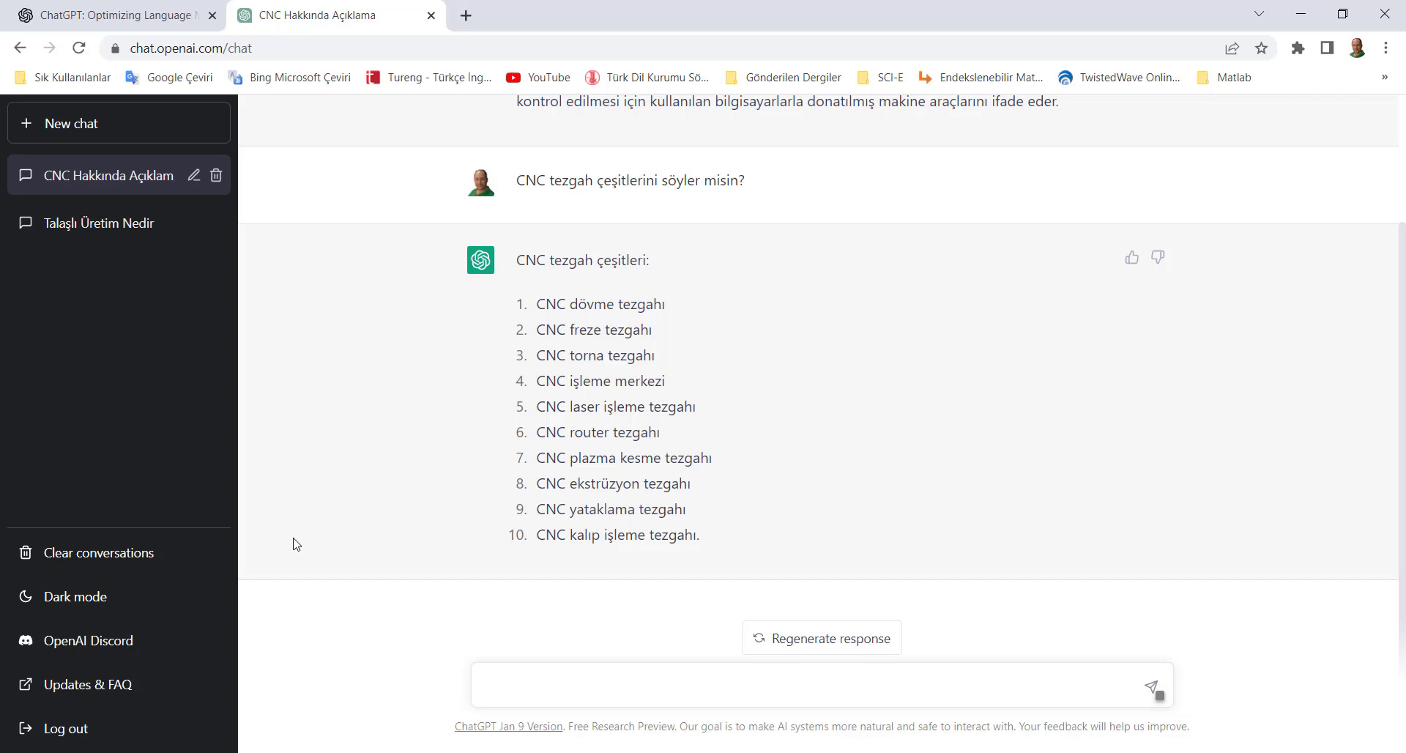
# Start a new chat and ask "CAD/CAM nedir?"
pyautogui.click(73, 123)
pyautogui.click(547, 686)
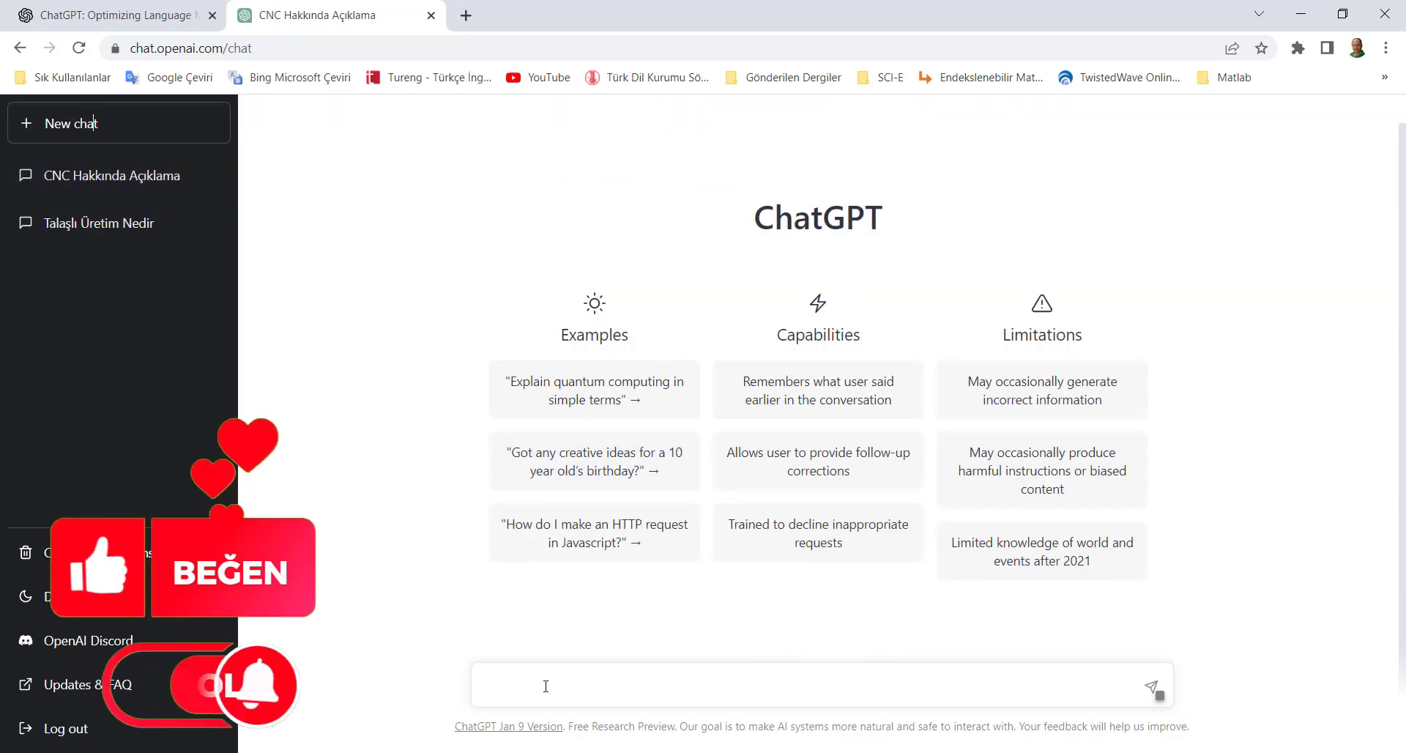
pyautogui.write('CAD')
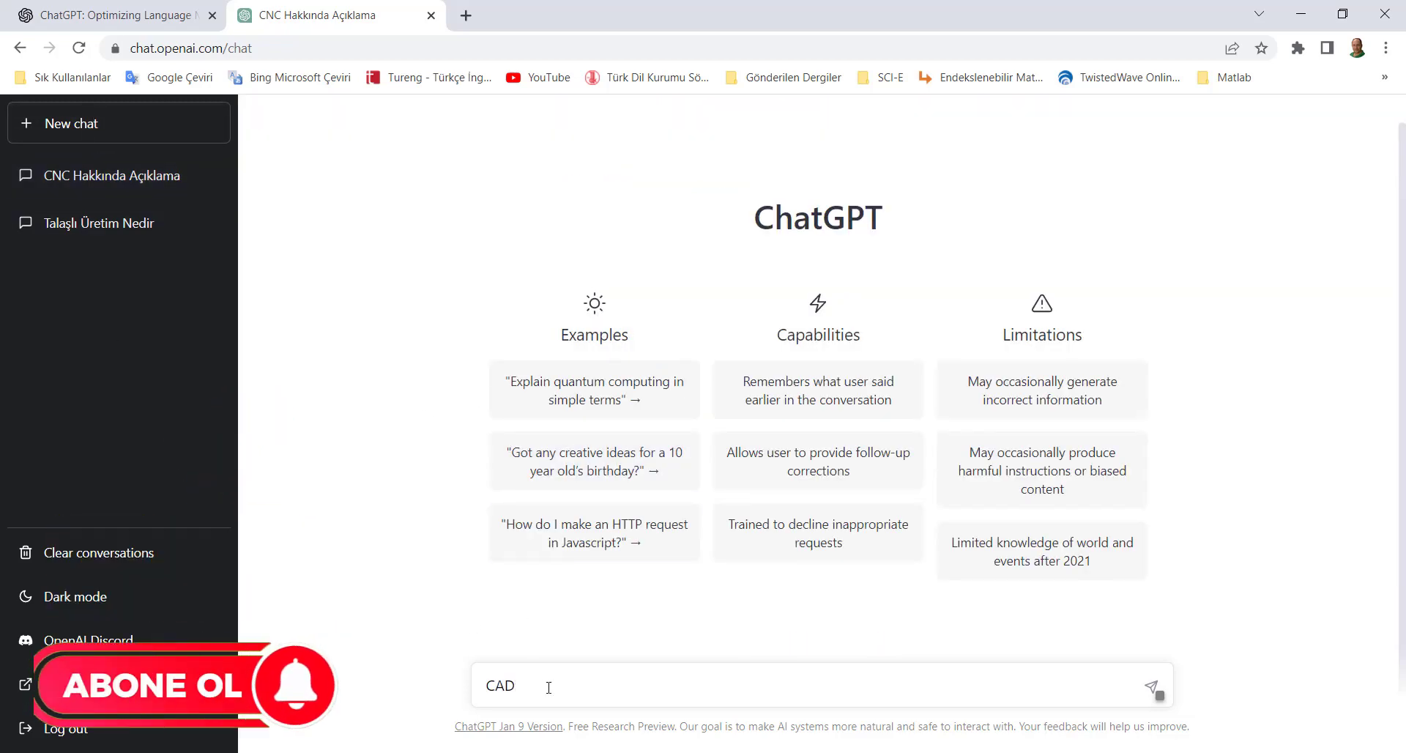
pyautogui.write('/CAM n')
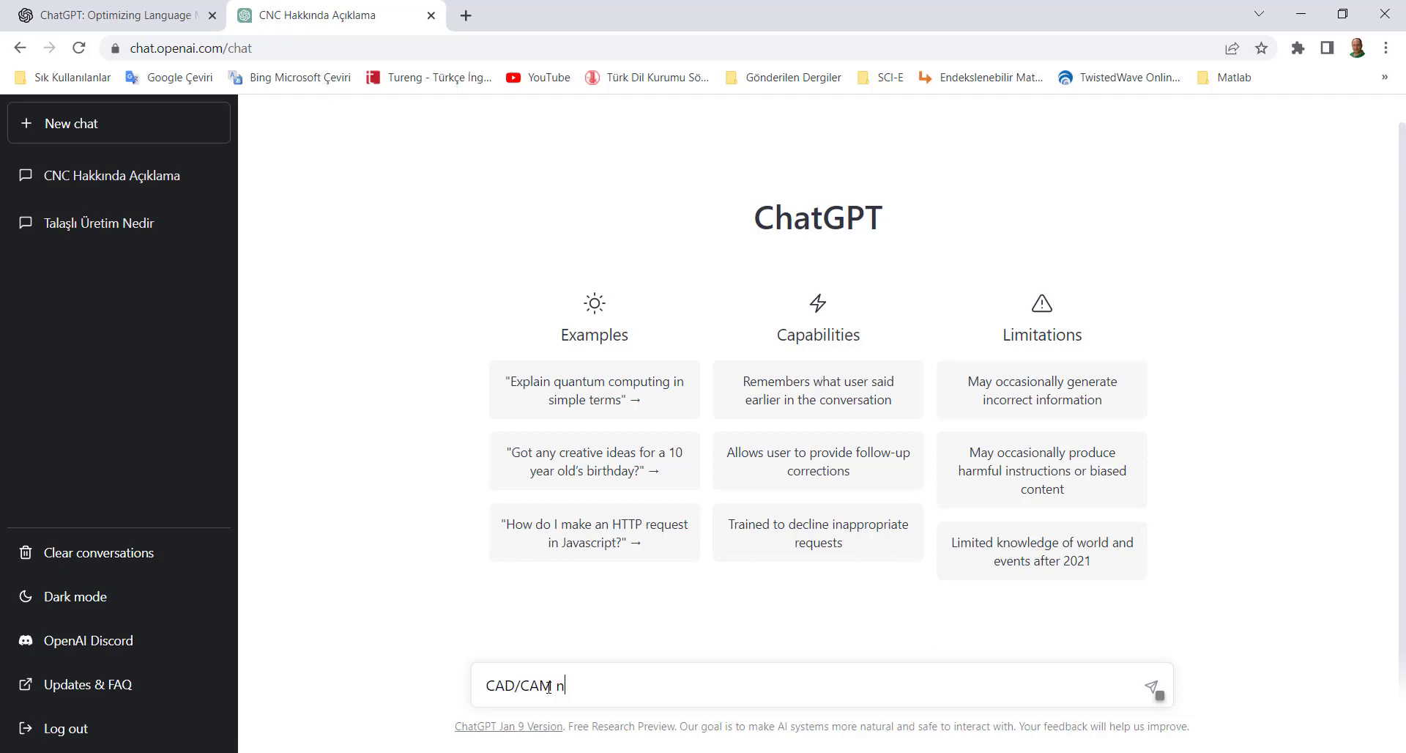
pyautogui.write('edir?')
pyautogui.press('Return')
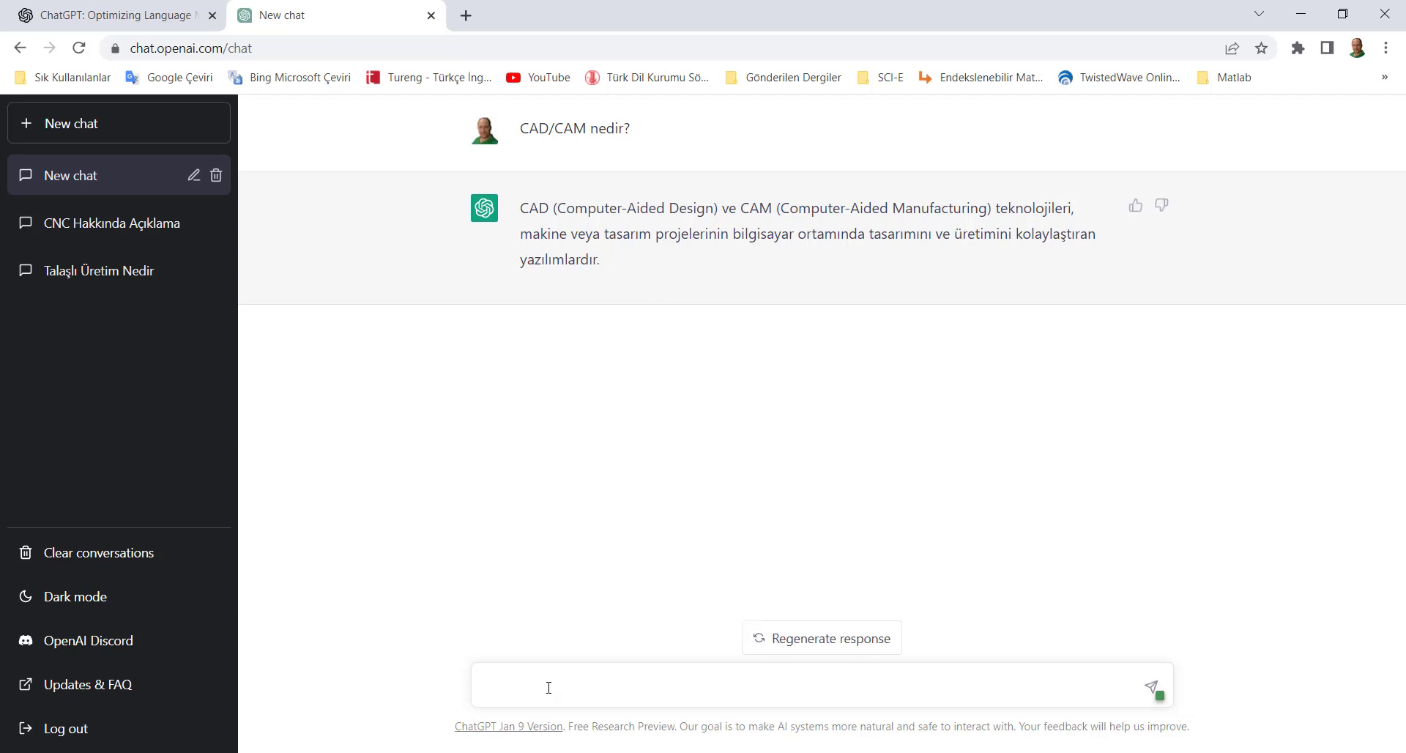
# Ask the follow-up question "CAM programları nelerdir?" in the CAD/CAM chat
pyautogui.write('AM')
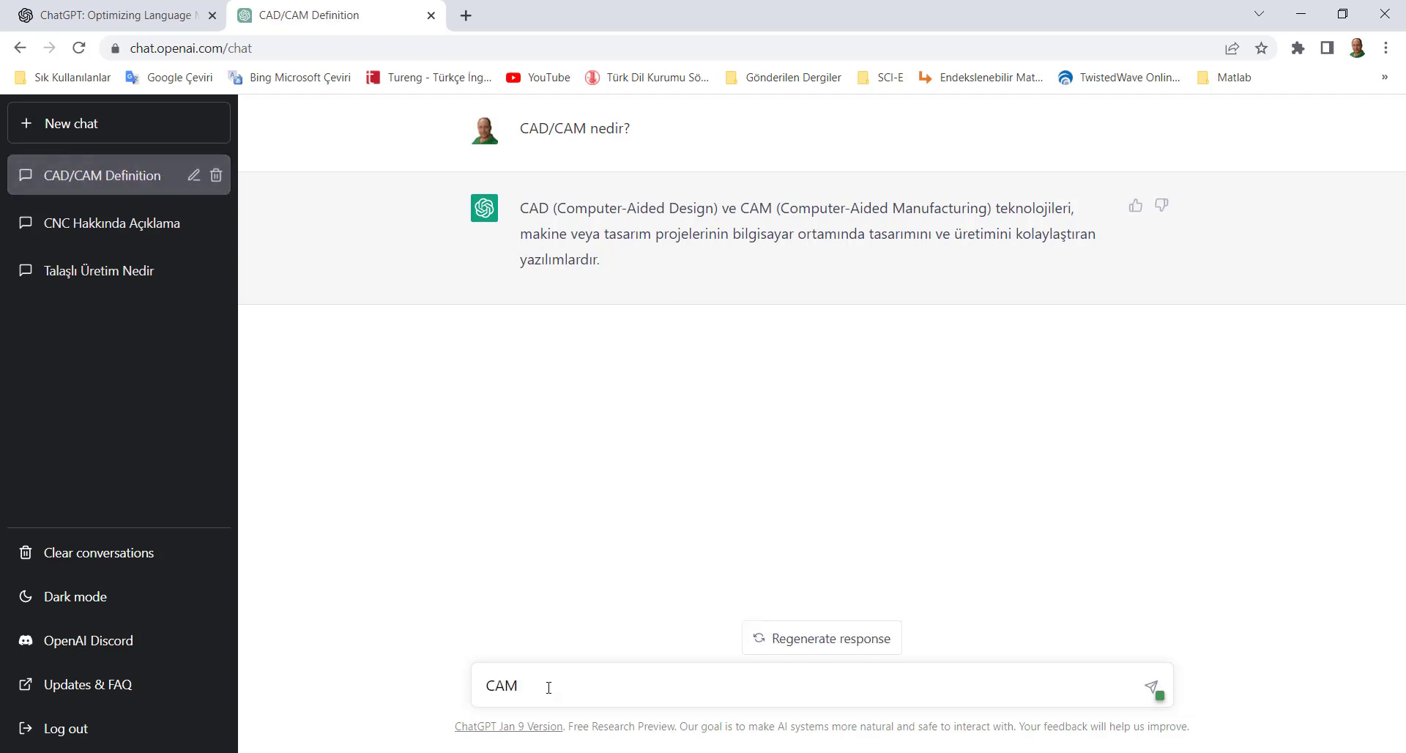
pyautogui.write(' programla')
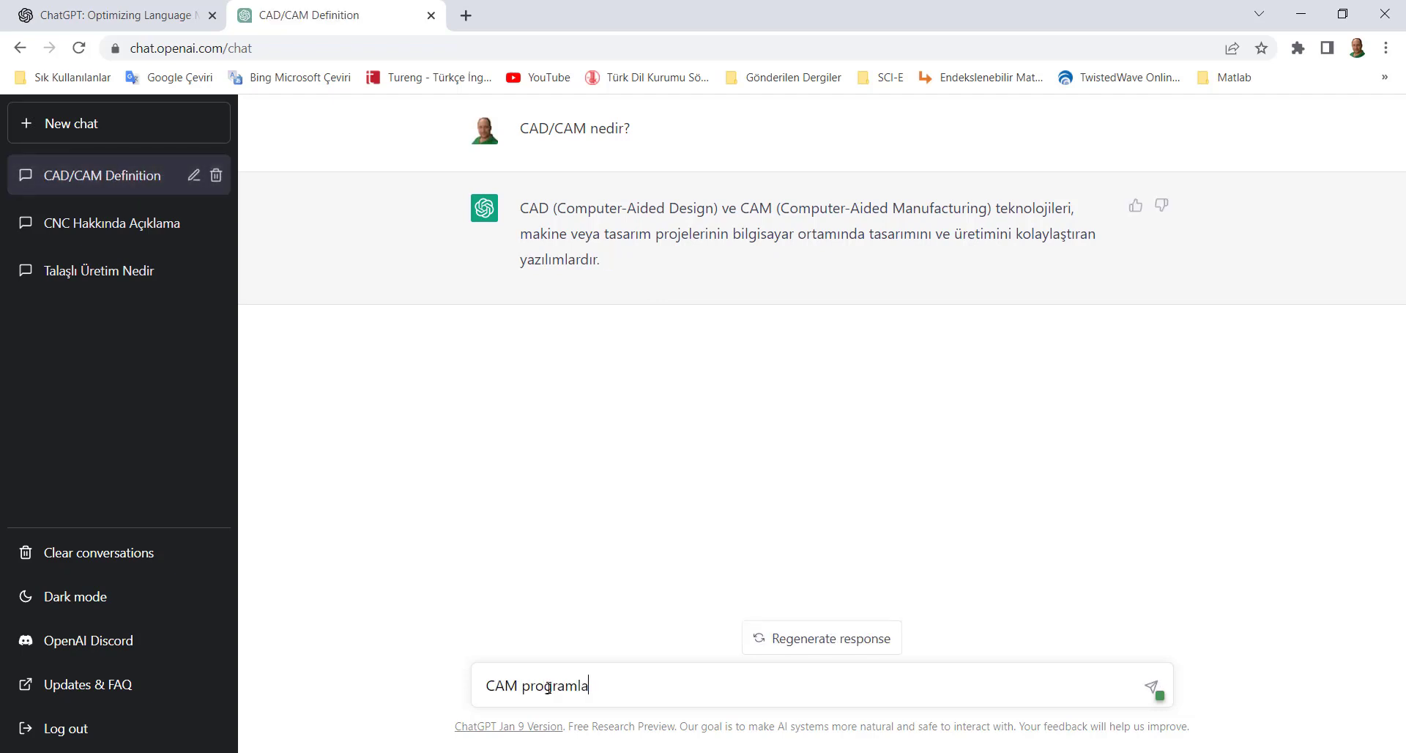
pyautogui.write('rı nelerdir?')
pyautogui.press('Return')
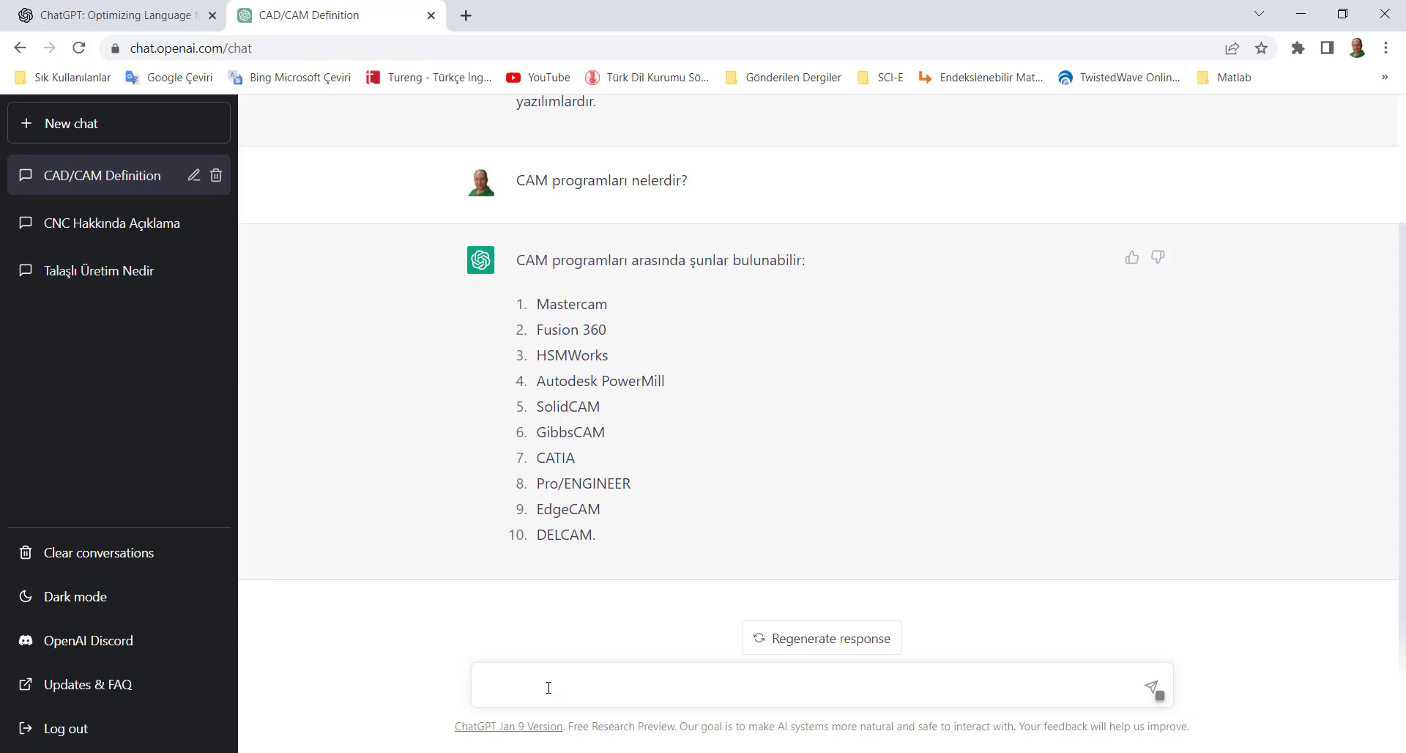
# In a new chat, ask "Orthogonal (Dik) kesme işleminde talaş açısı ile kesme açısı (kayma açısı) arasındaki ilişki nedir?"
pyautogui.click(106, 140)
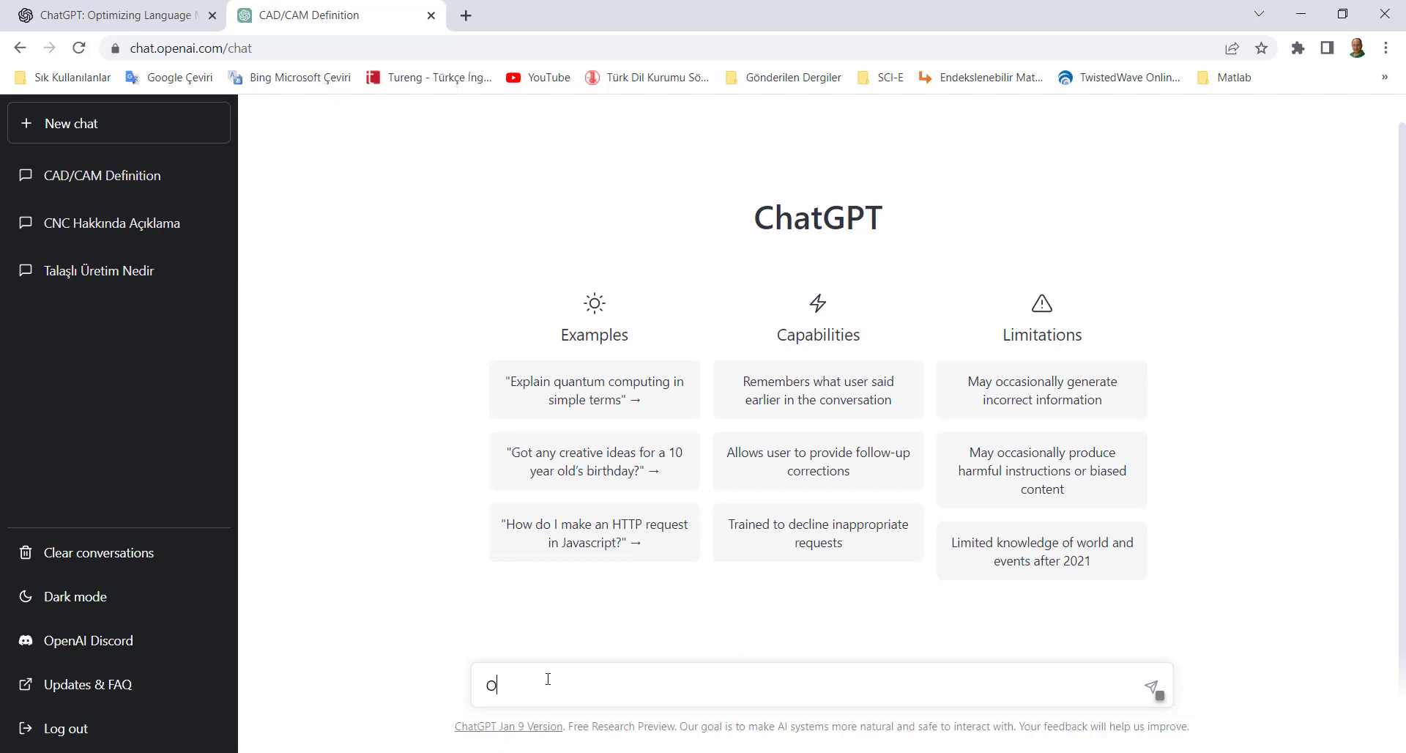
pyautogui.write('Orthogonal (Dik')
pyautogui.write('kesme işlemi')
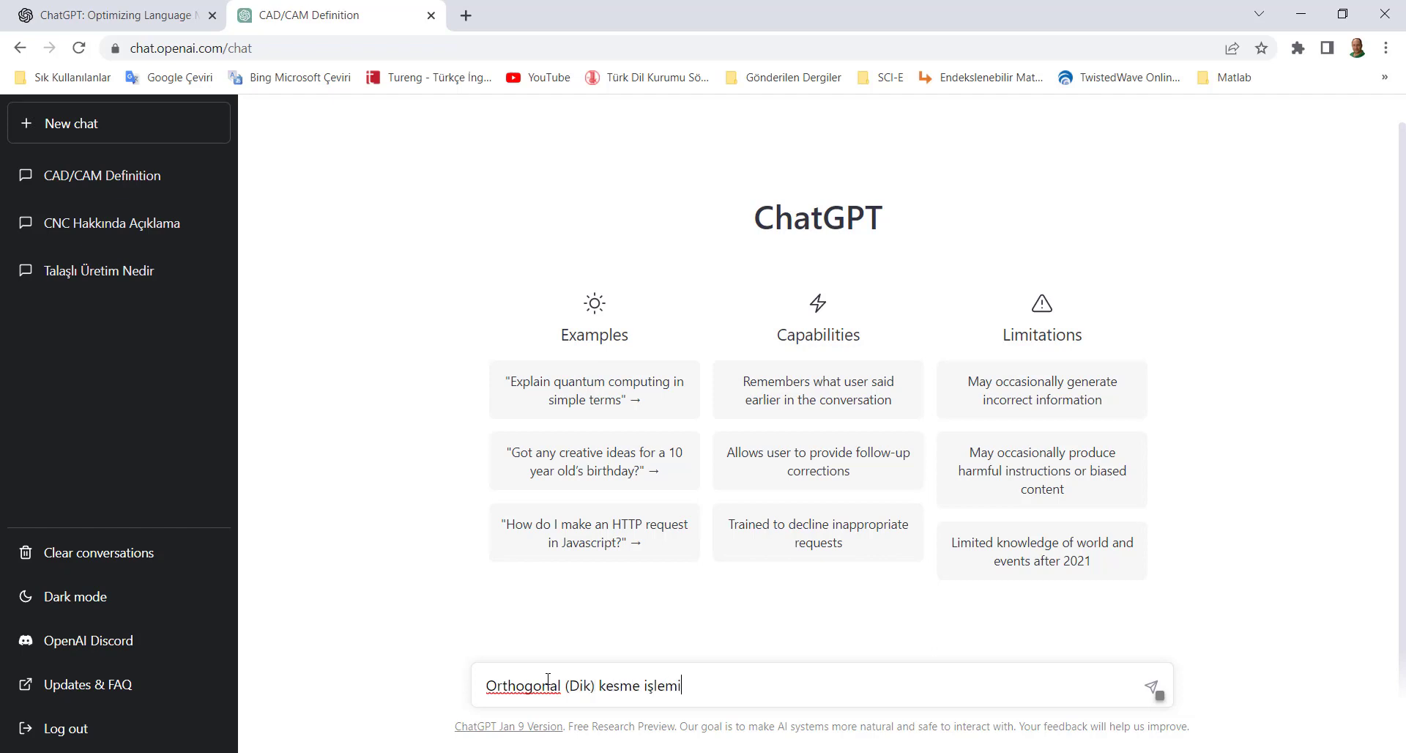
pyautogui.write('nde talaş açısı ile kesme açıs')
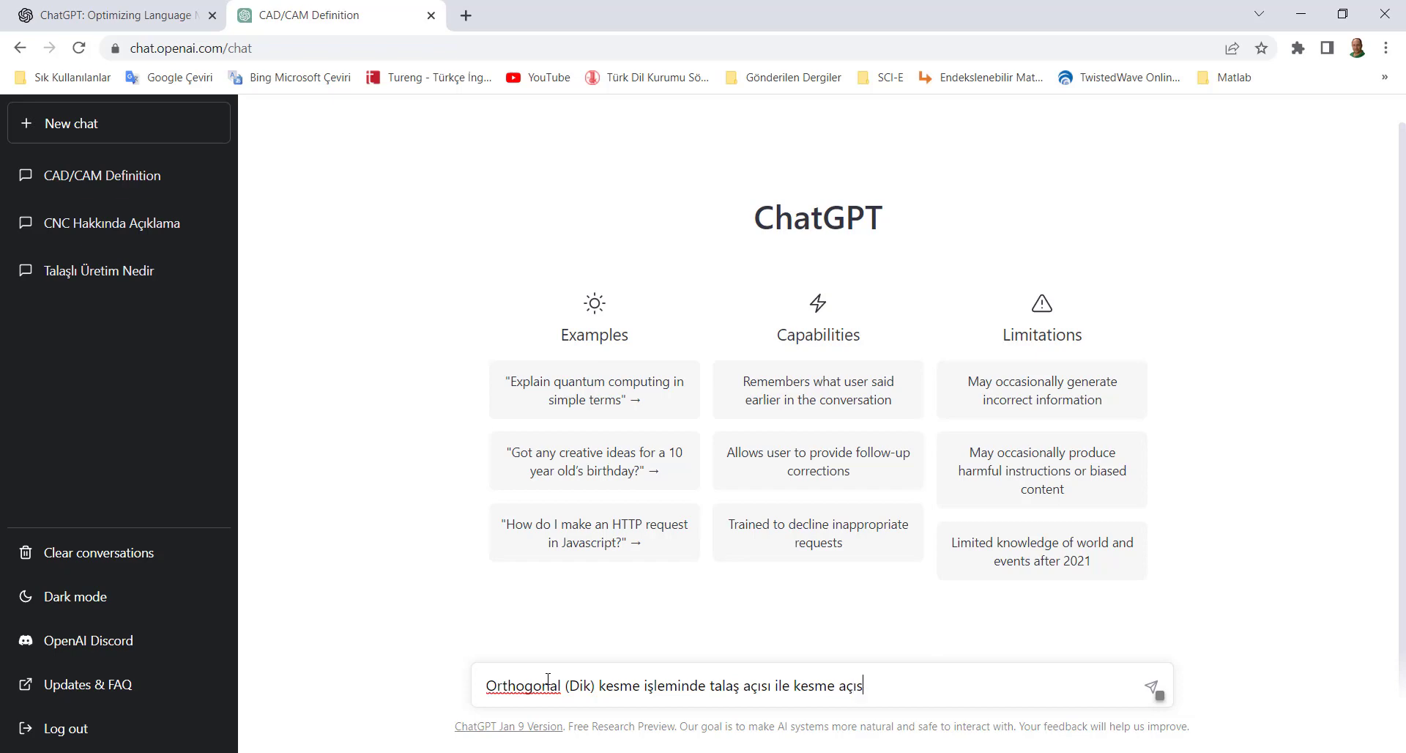
pyautogui.write('ı (kayma açısı) arasındaki ilişki nedir')
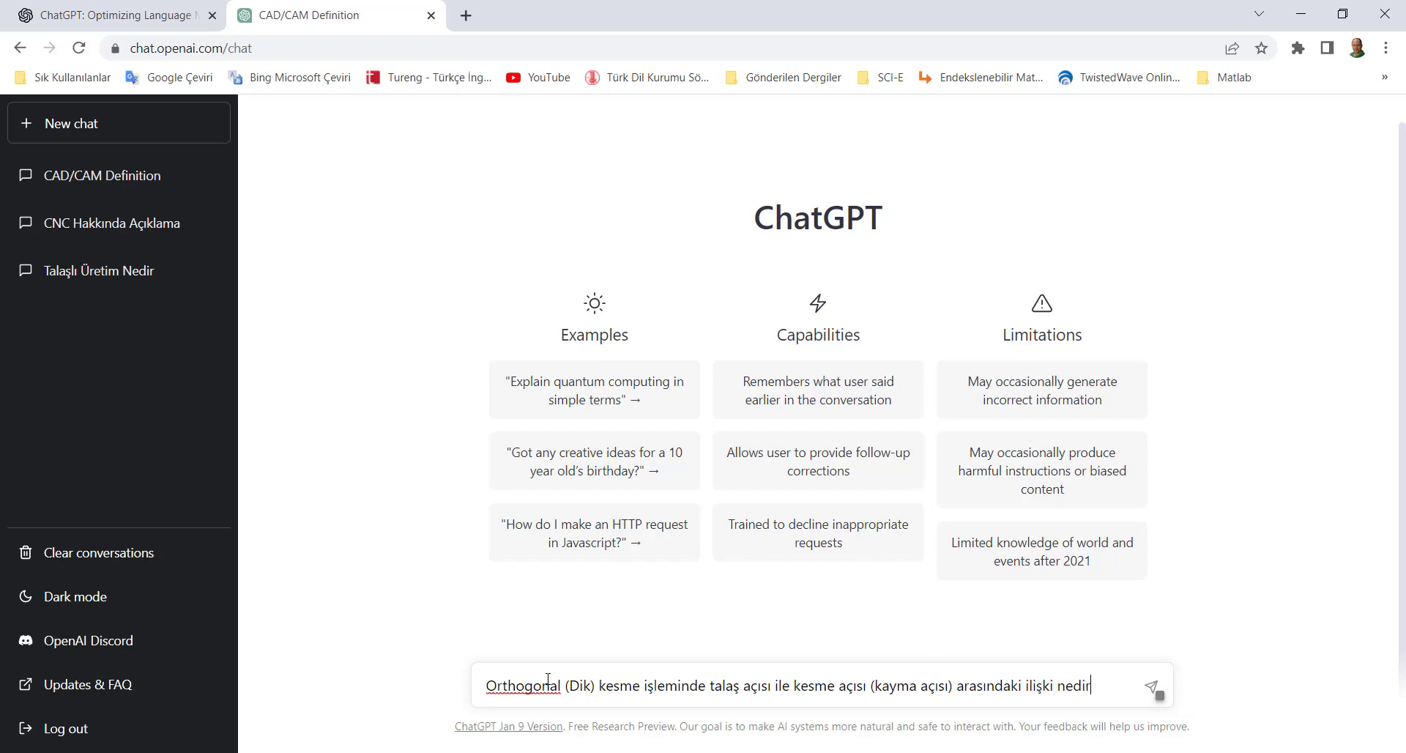
pyautogui.write('?')
pyautogui.press('Return')
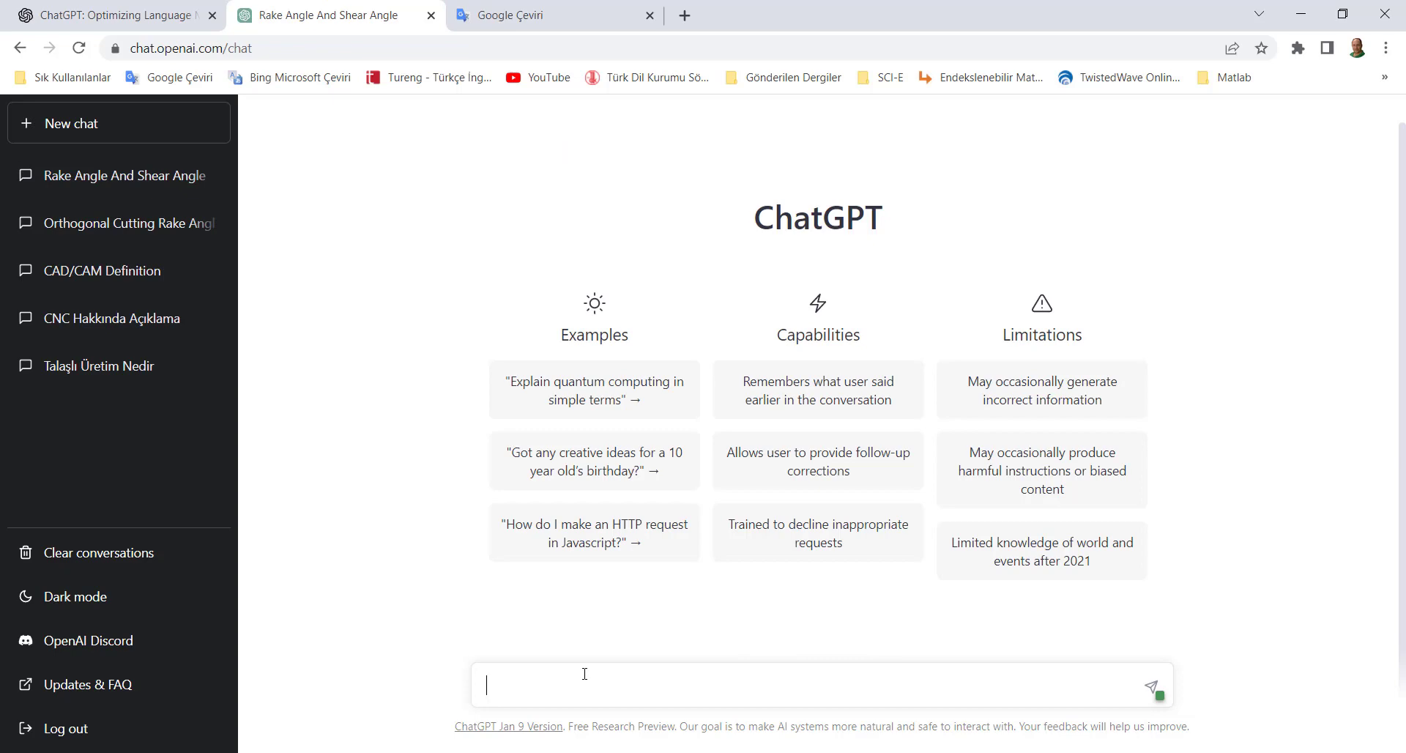
# Ask "Alüminyum malzeme tornalanacaktır. Hangi geometride kesici uç kullanmalıyım?" in the empty chat
pyautogui.write('Alüminyum malzeme tornalanacak')
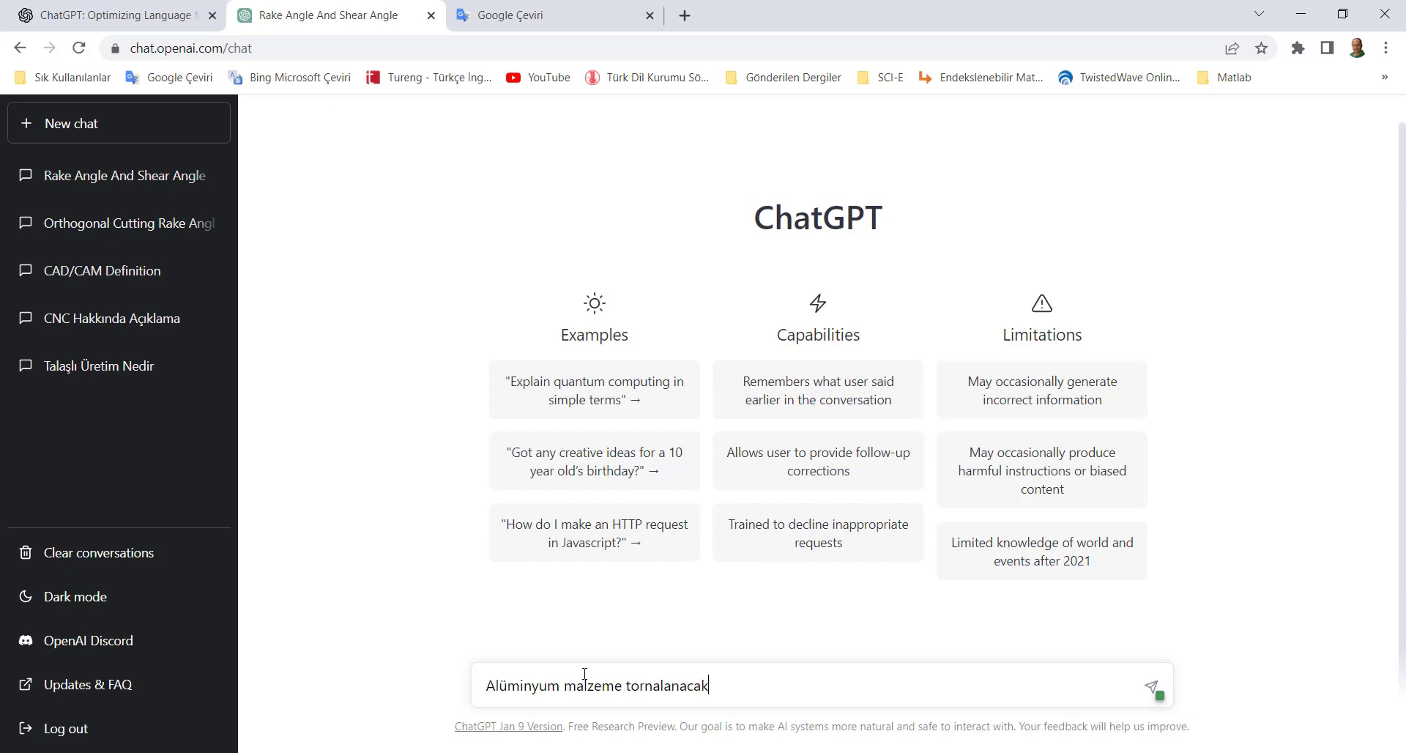
pyautogui.write('tır. Hangi')
pyautogui.press('BackSpace')
pyautogui.write('gi geometride')
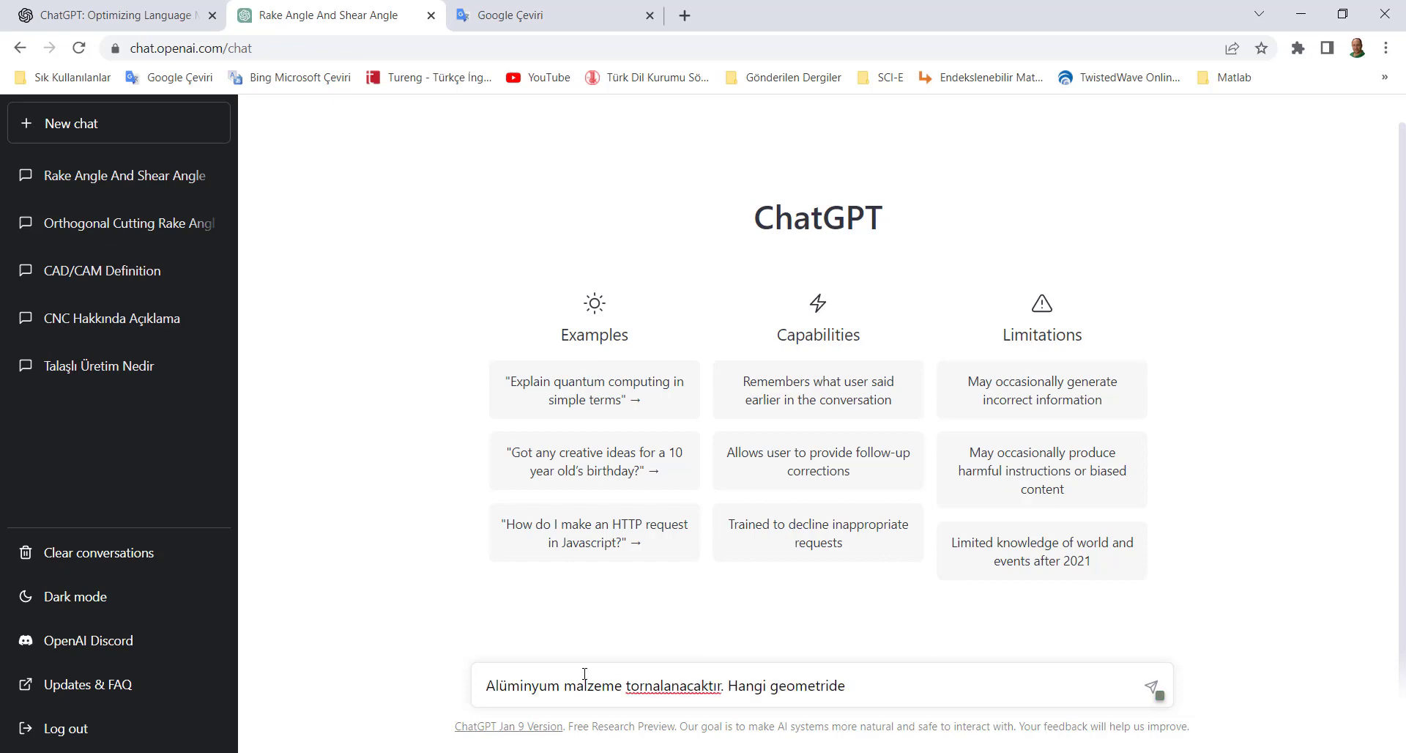
pyautogui.write(' kesici uç kullanmalıyım?')
pyautogui.press('Return')
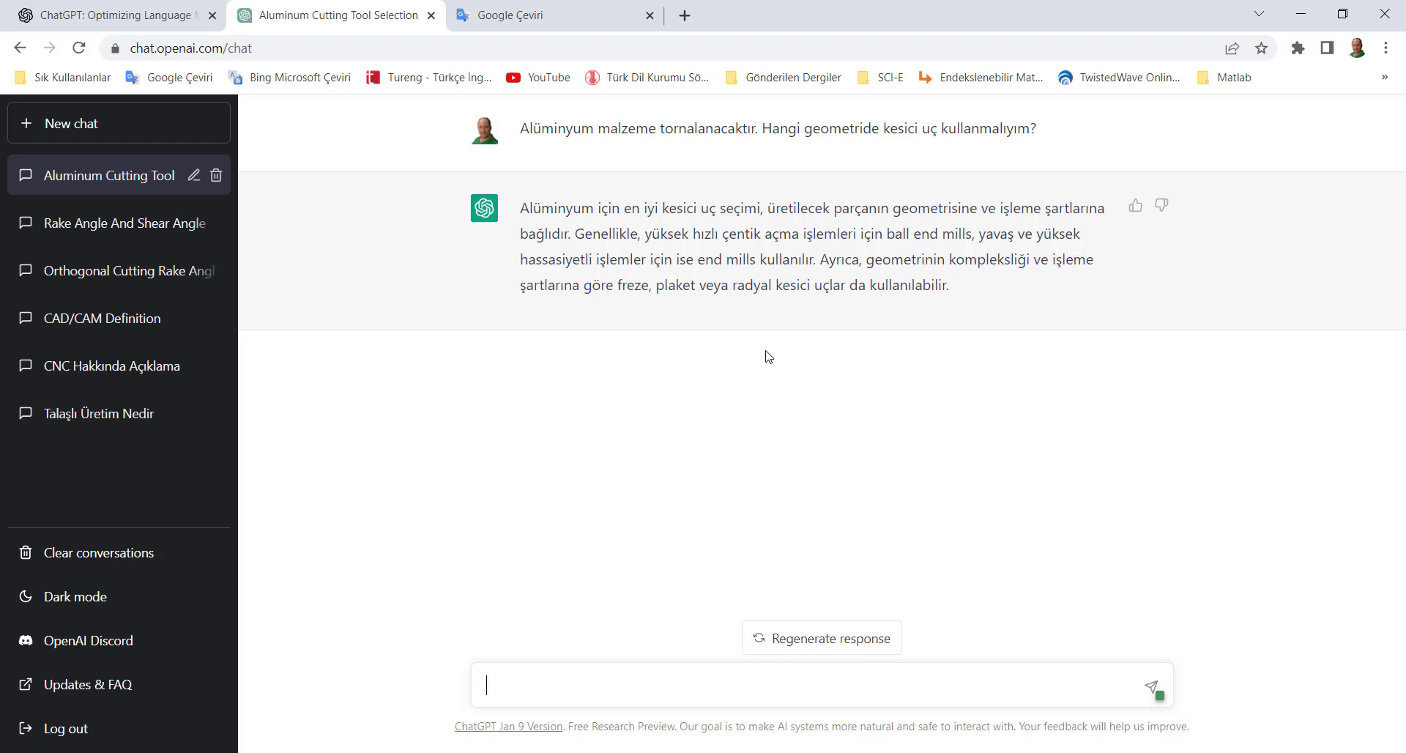
# In a new chat, ask "Çapı 30 olan AISI 1050 iş parçası tornalanacaktır. Bu işlem için kesme hızı 250 m/dak seçilmiştir. Torna tezgahına vermem gereken devir ne olmalıdır?"
pyautogui.click(82, 126)
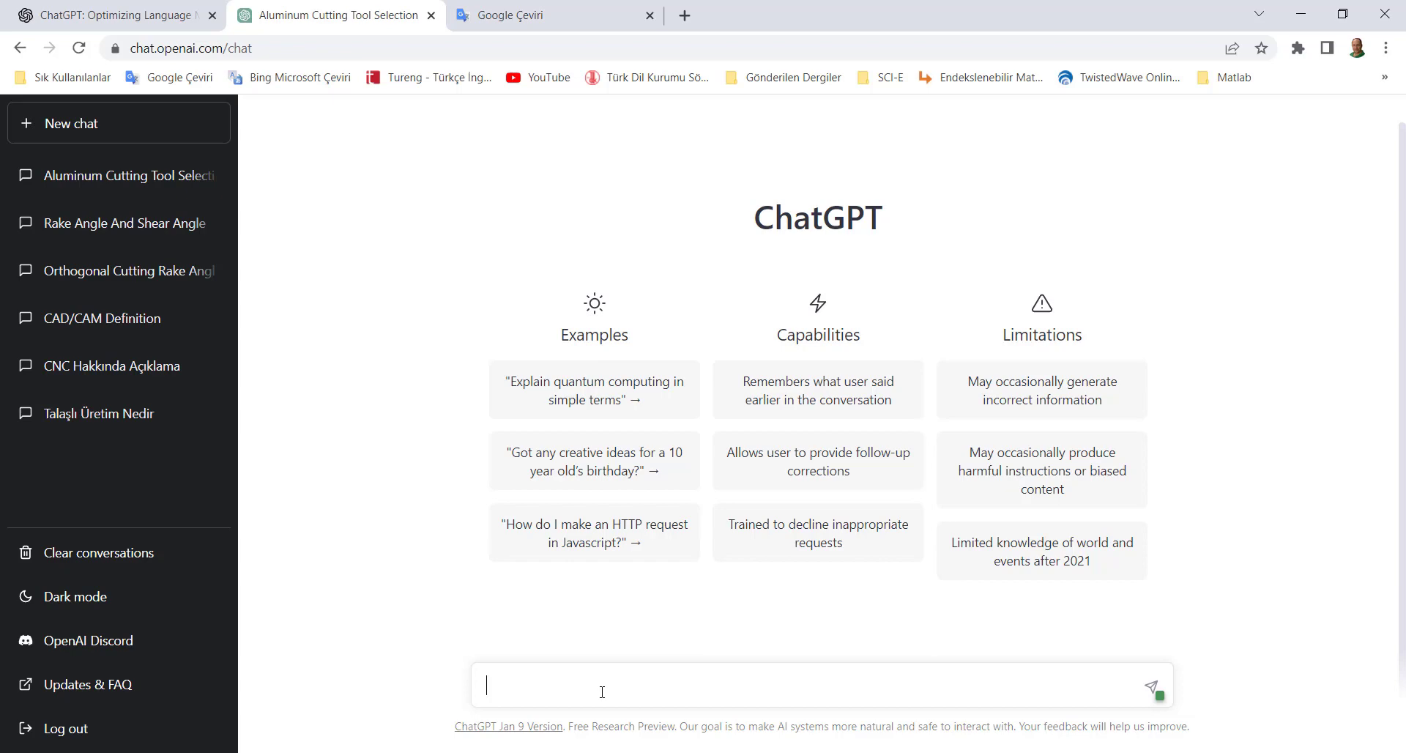
pyautogui.write('Çapı 30 olan iş parçasıAISI 1')
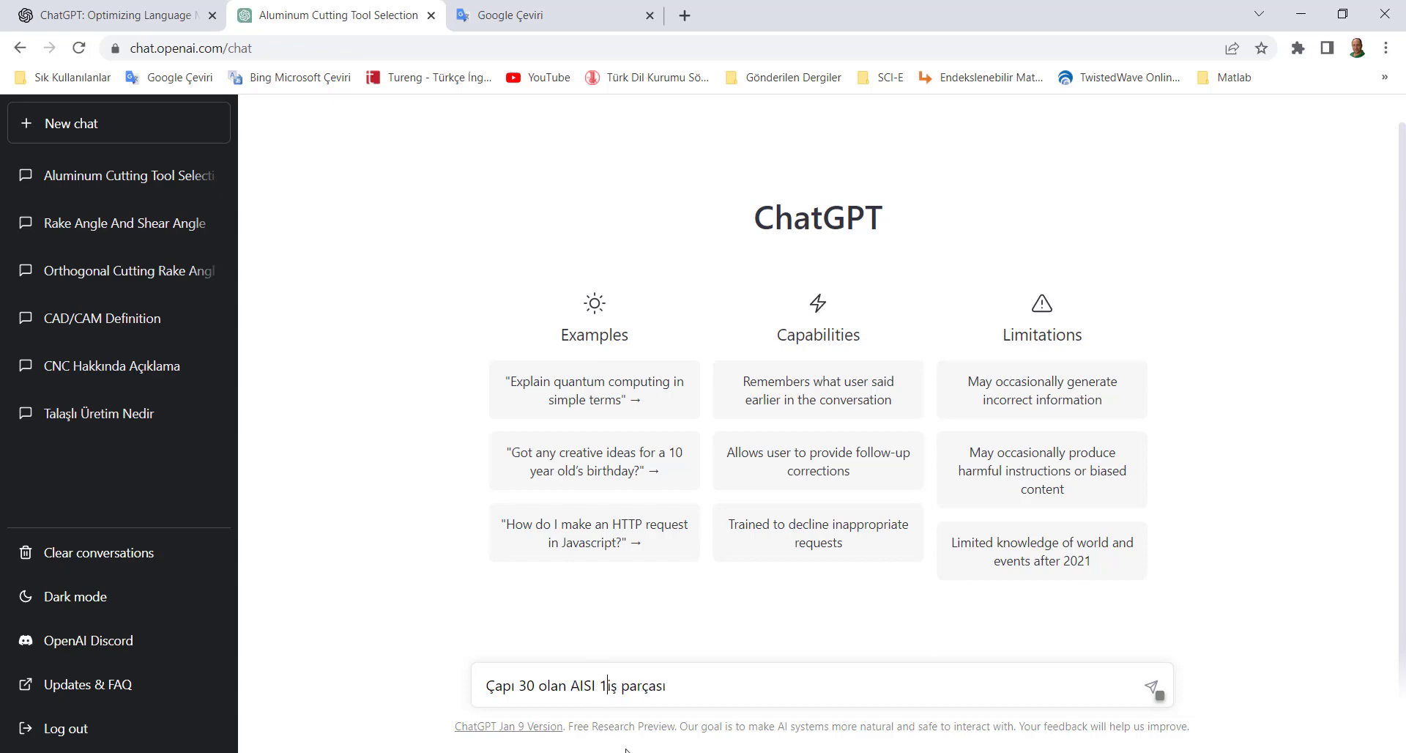
pyautogui.write('050')
pyautogui.press('Home')
pyautogui.write('torn')
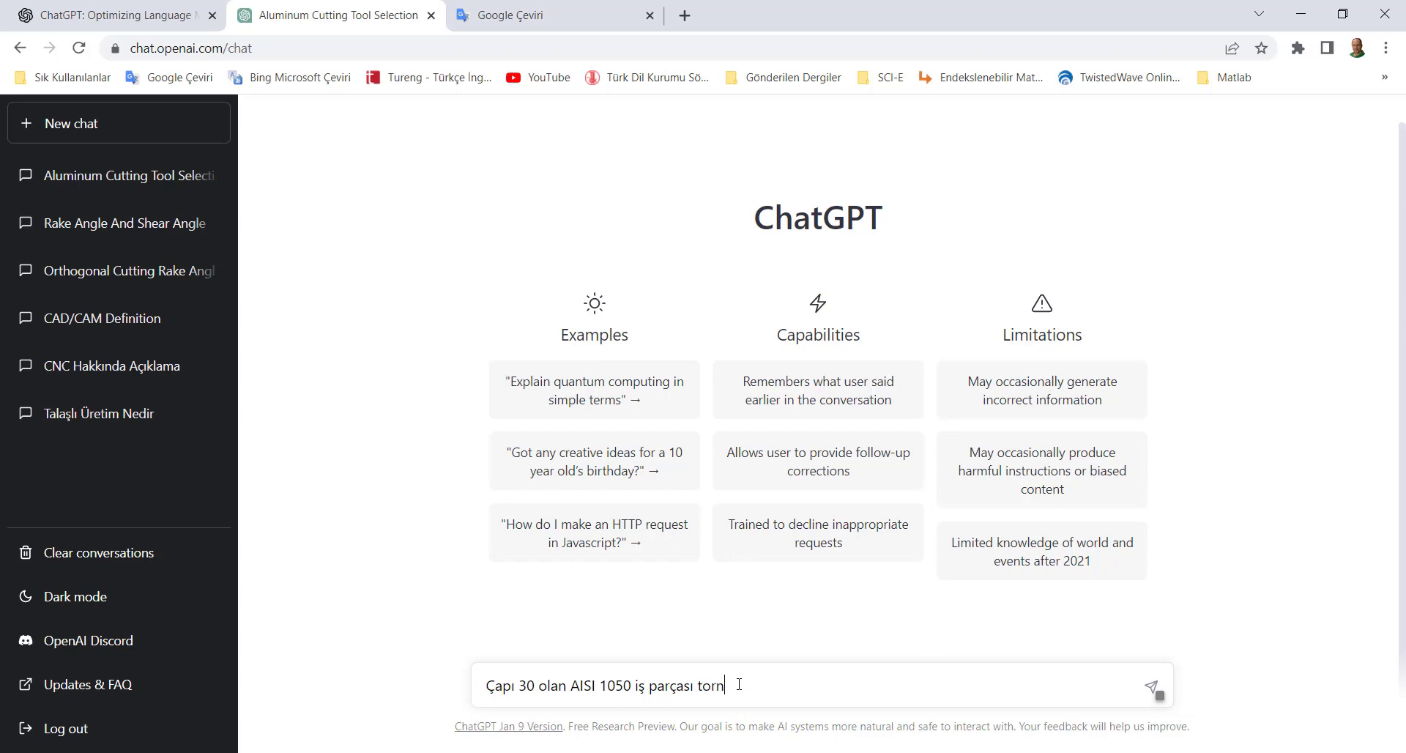
pyautogui.write('alanacaktır. Bu işlem iç')
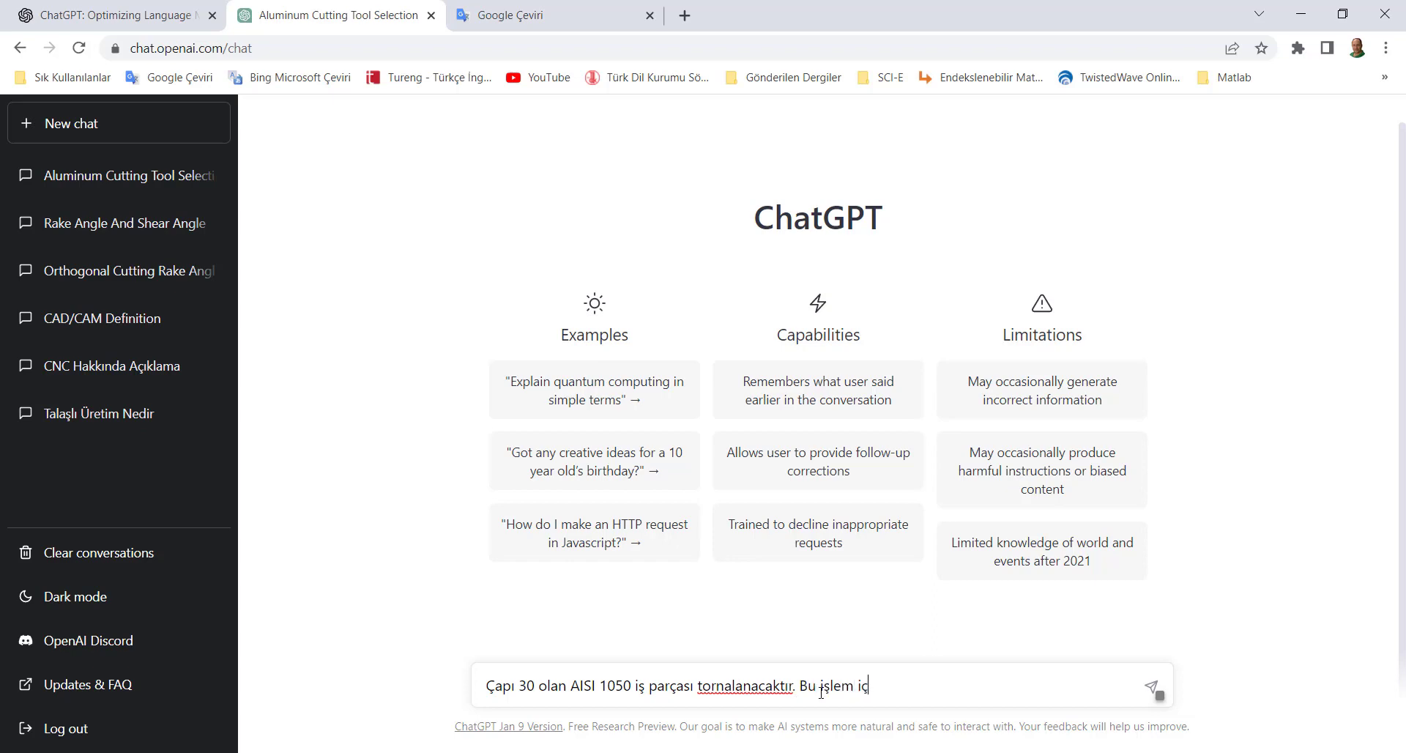
pyautogui.write('in kesme hızı 250 m/da')
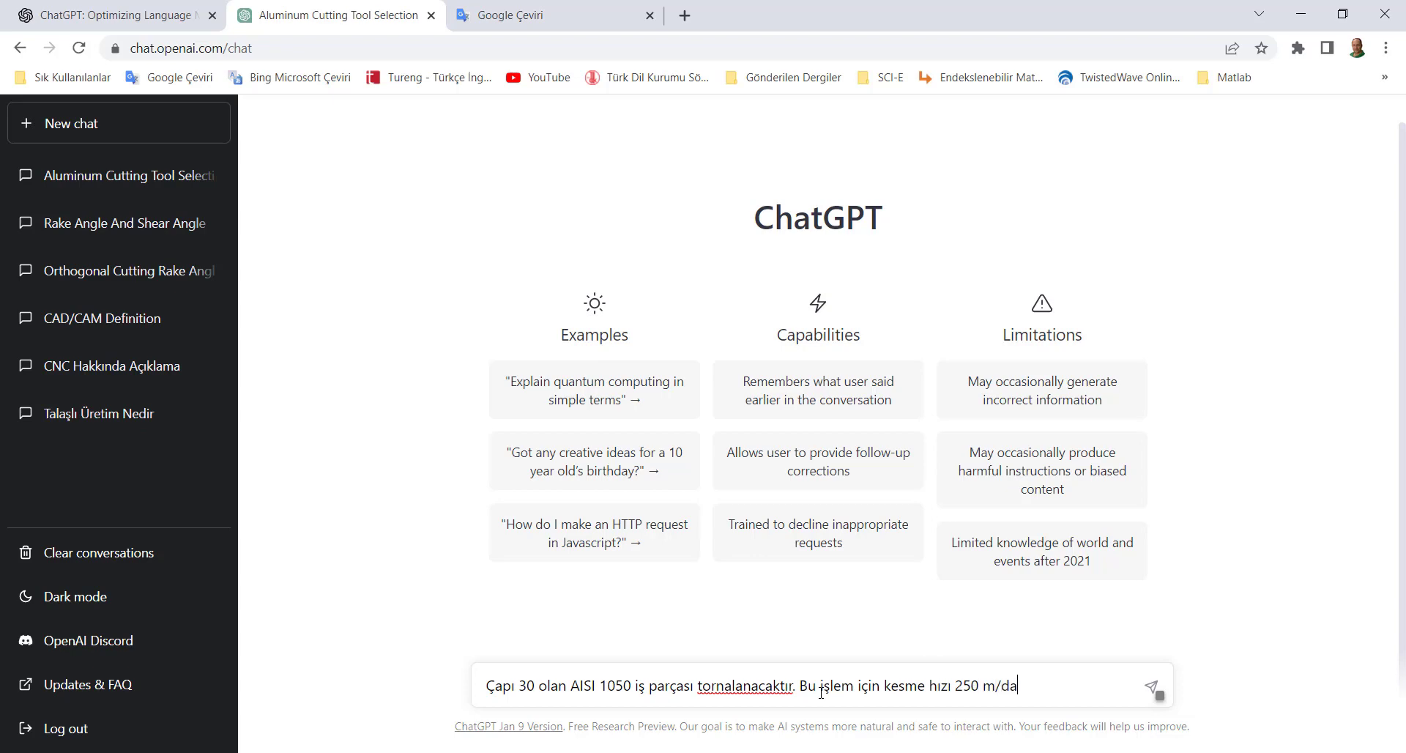
pyautogui.write('k seçilmiştir. Torna tezgahı')
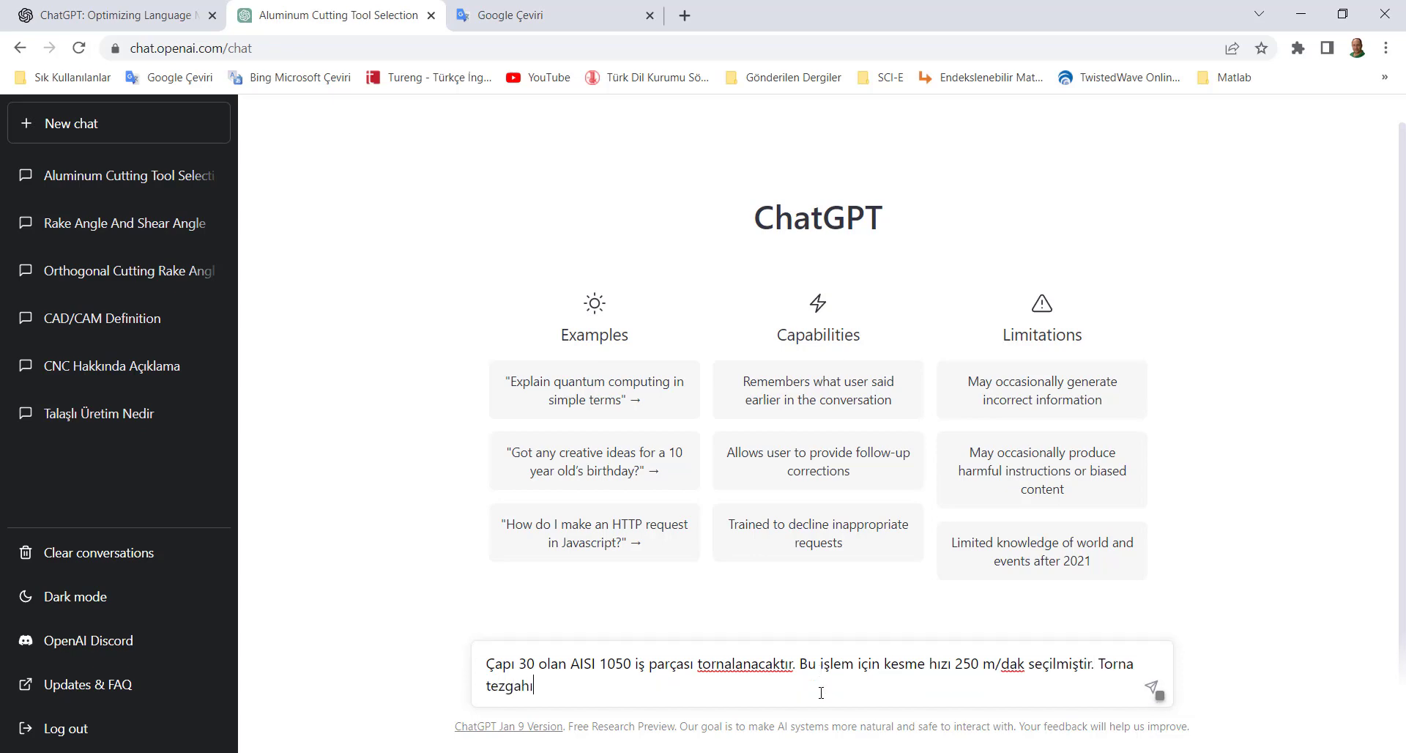
pyautogui.write('na vermem gereken devir ')
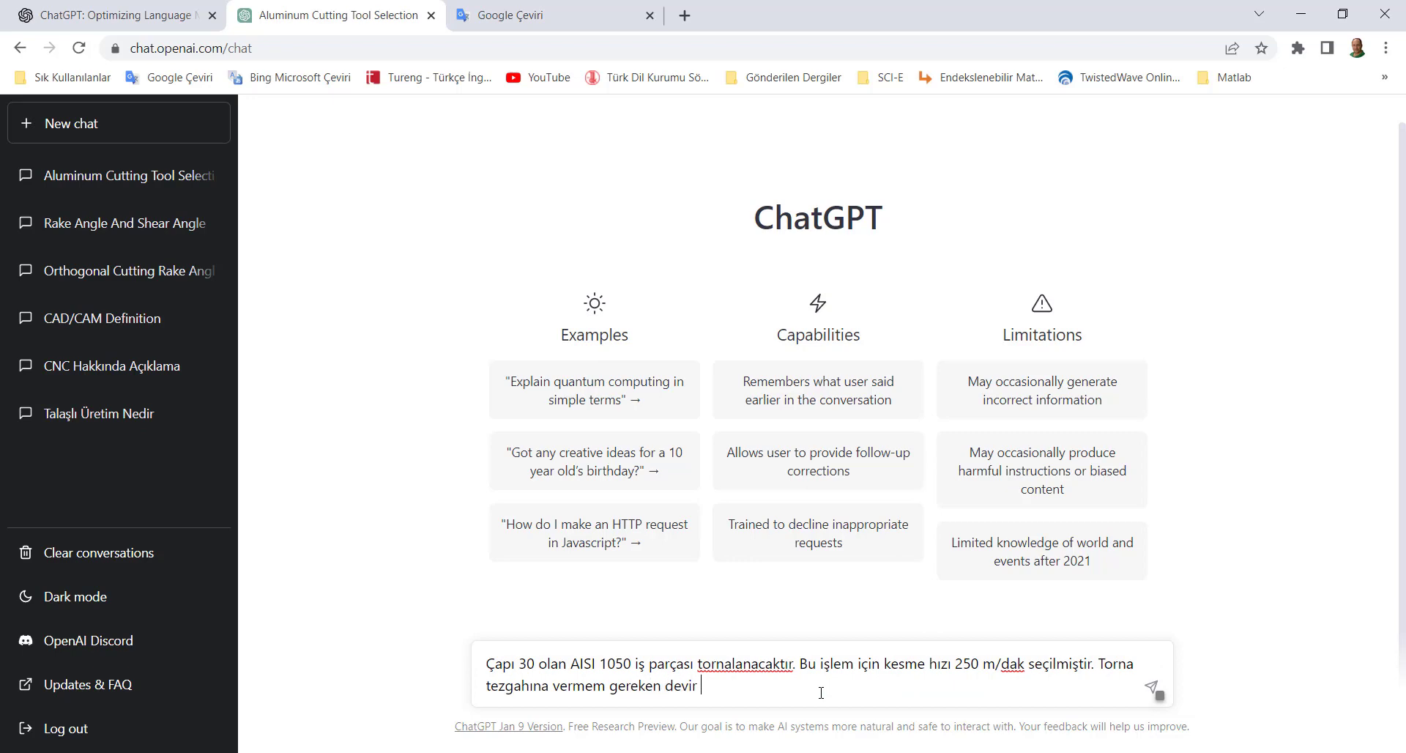
pyautogui.write('ne olmalıdır?')
pyautogui.press('Return')
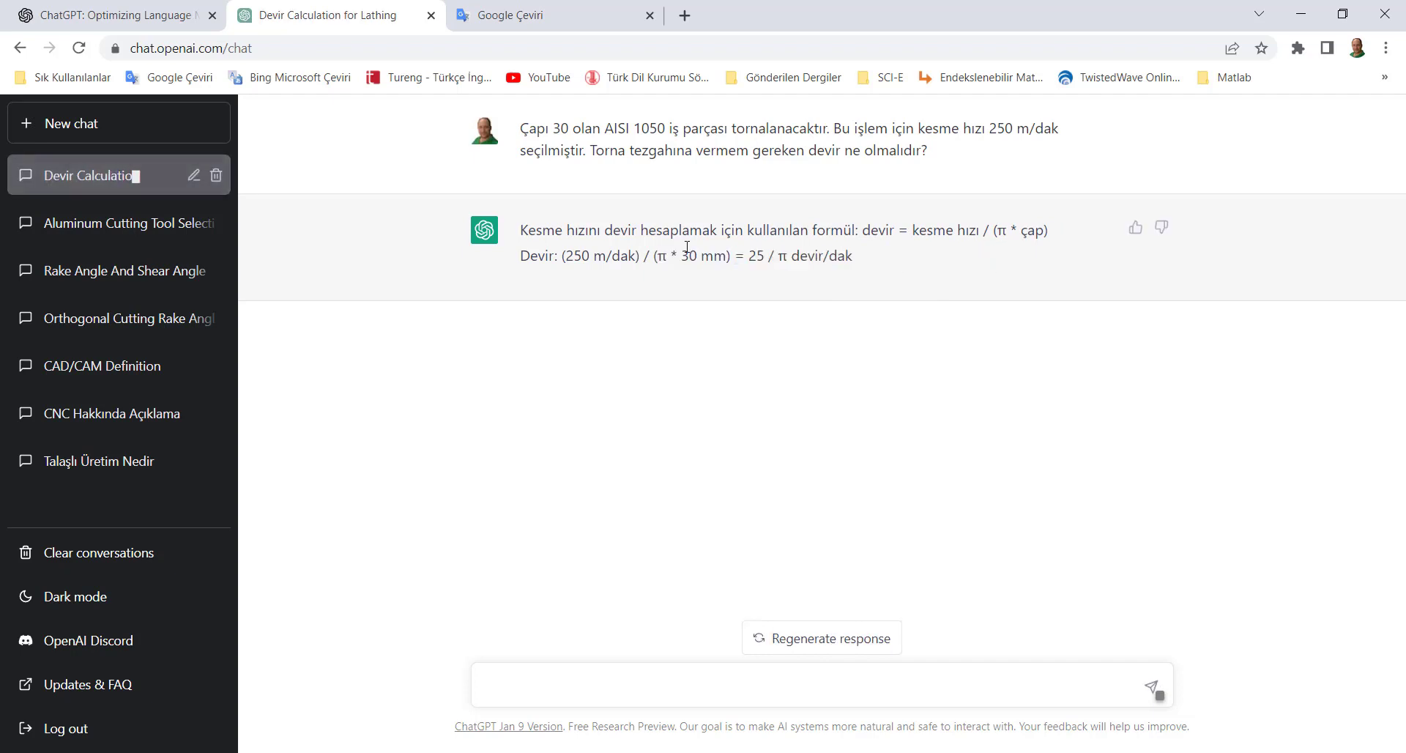
# Search Windows for "hesap" and open the Hesap Makinesi calculator
pyautogui.click(202, 746)
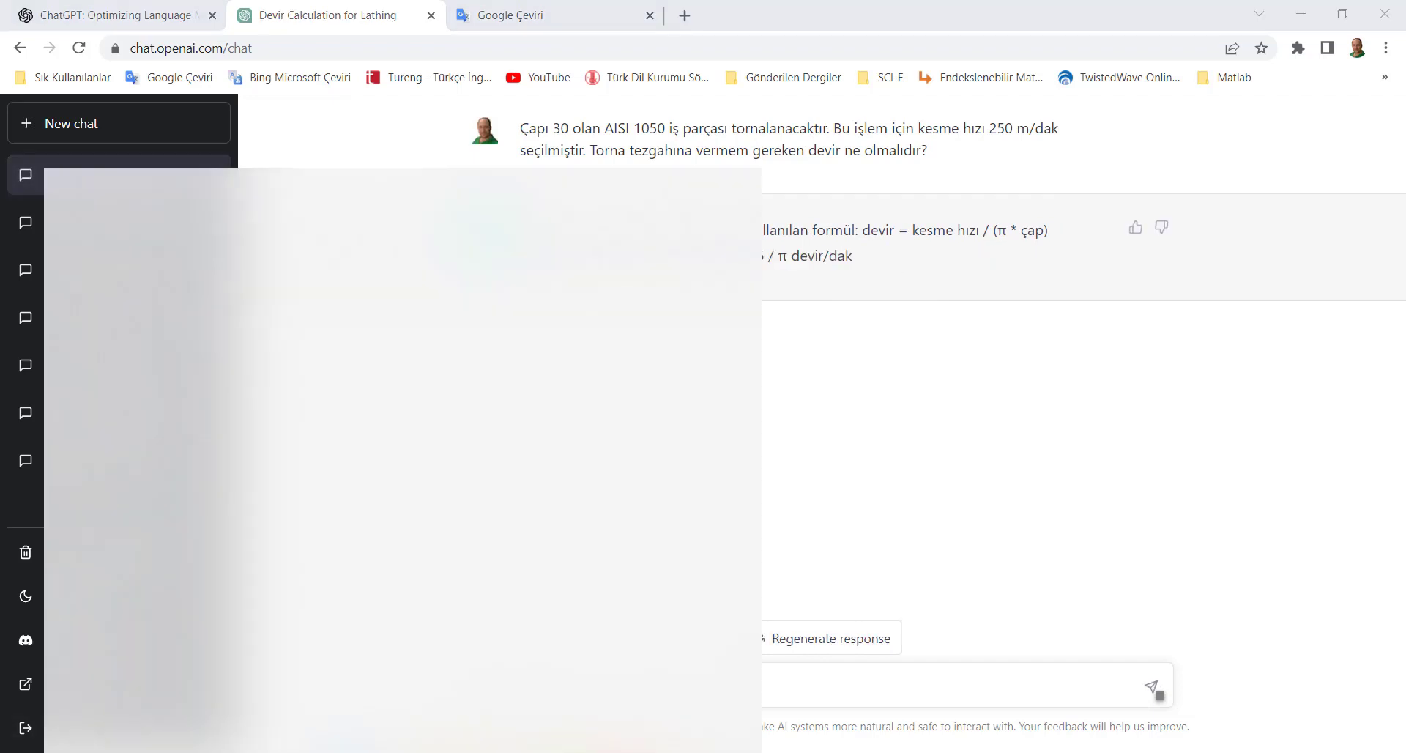
pyautogui.write('hesap')
pyautogui.press('Return')
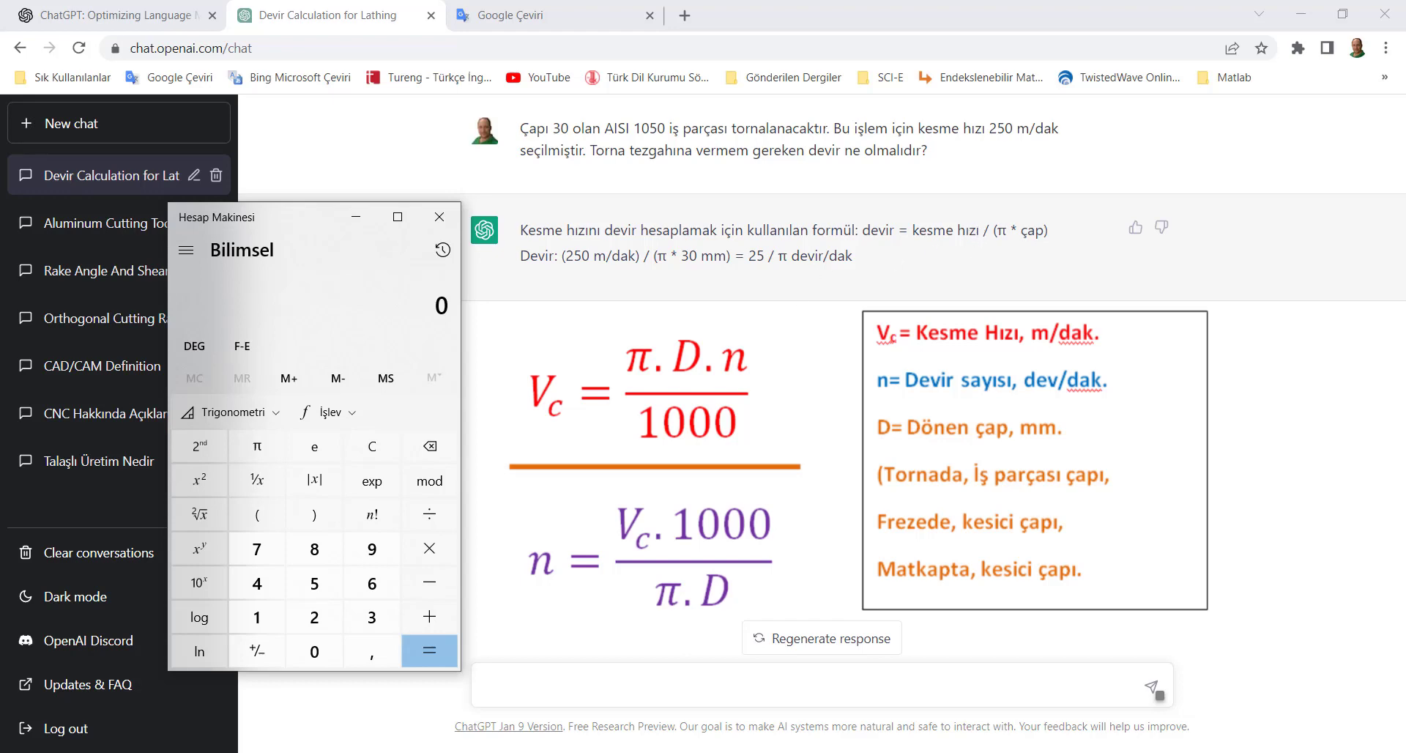
# Calculate the spindle speed as 250 × 1000 / (π × 30) in the calculator and return to the ChatGPT page
pyautogui.hotkey('ctrl', 'v')
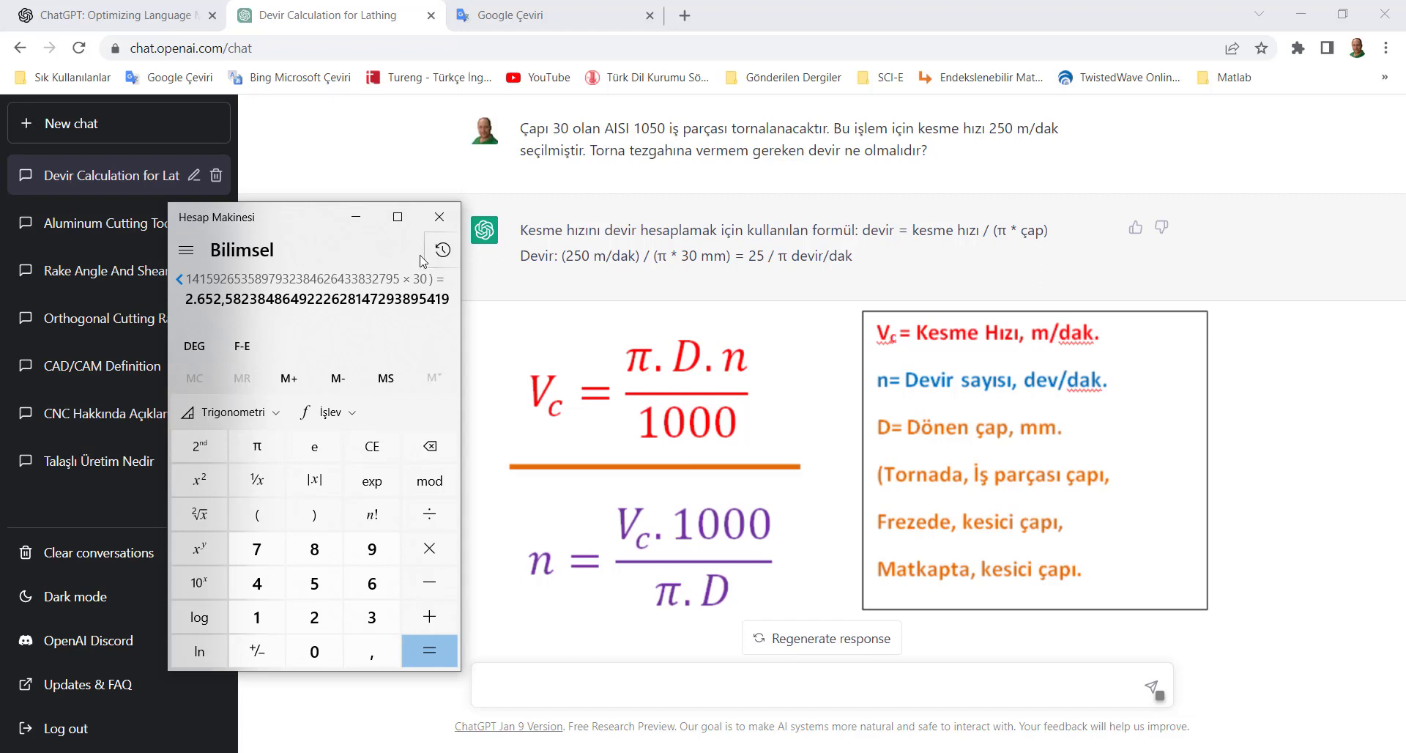
pyautogui.click(356, 217)
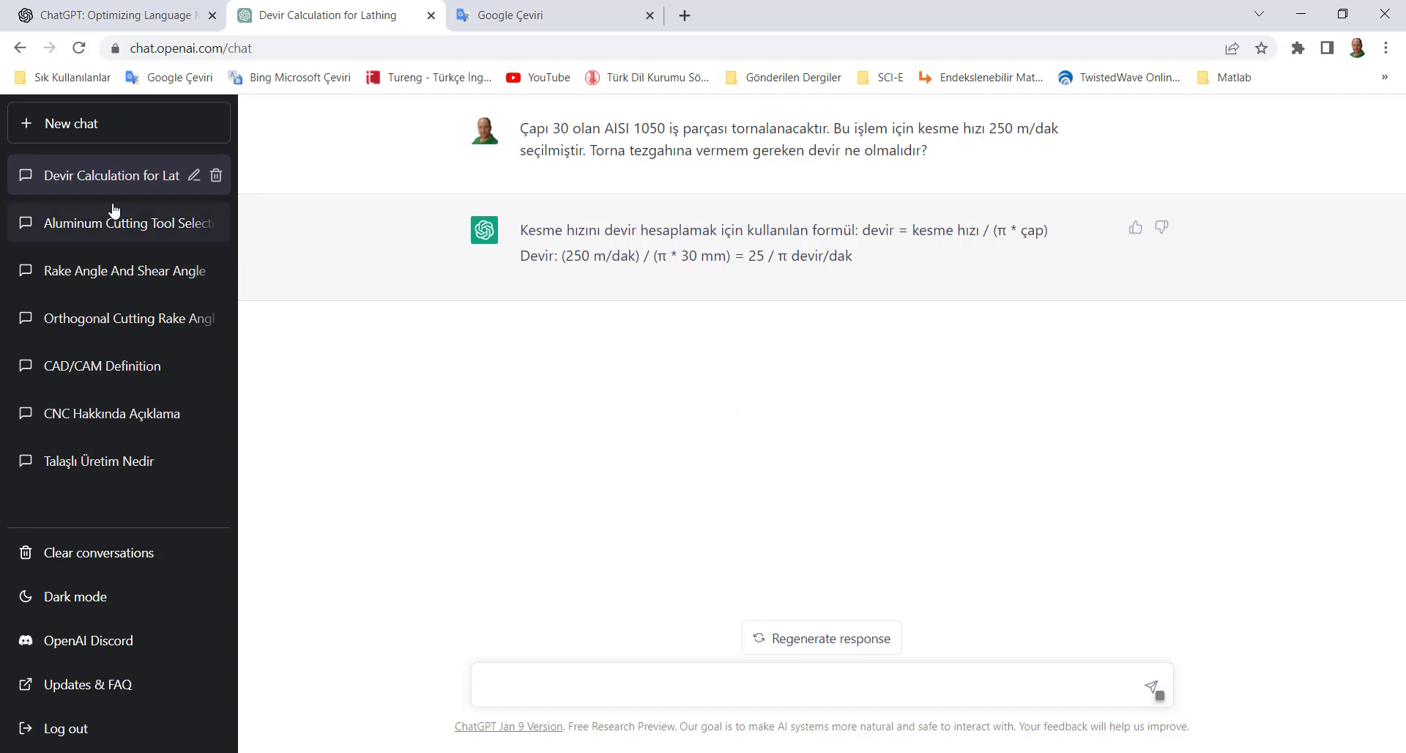
# In a new chat, ask "Alüminyum malzemeyi tornalamak için hangi kaplama türünü tercih etmeliyim?"
pyautogui.click(80, 138)
pyautogui.write('Alü')
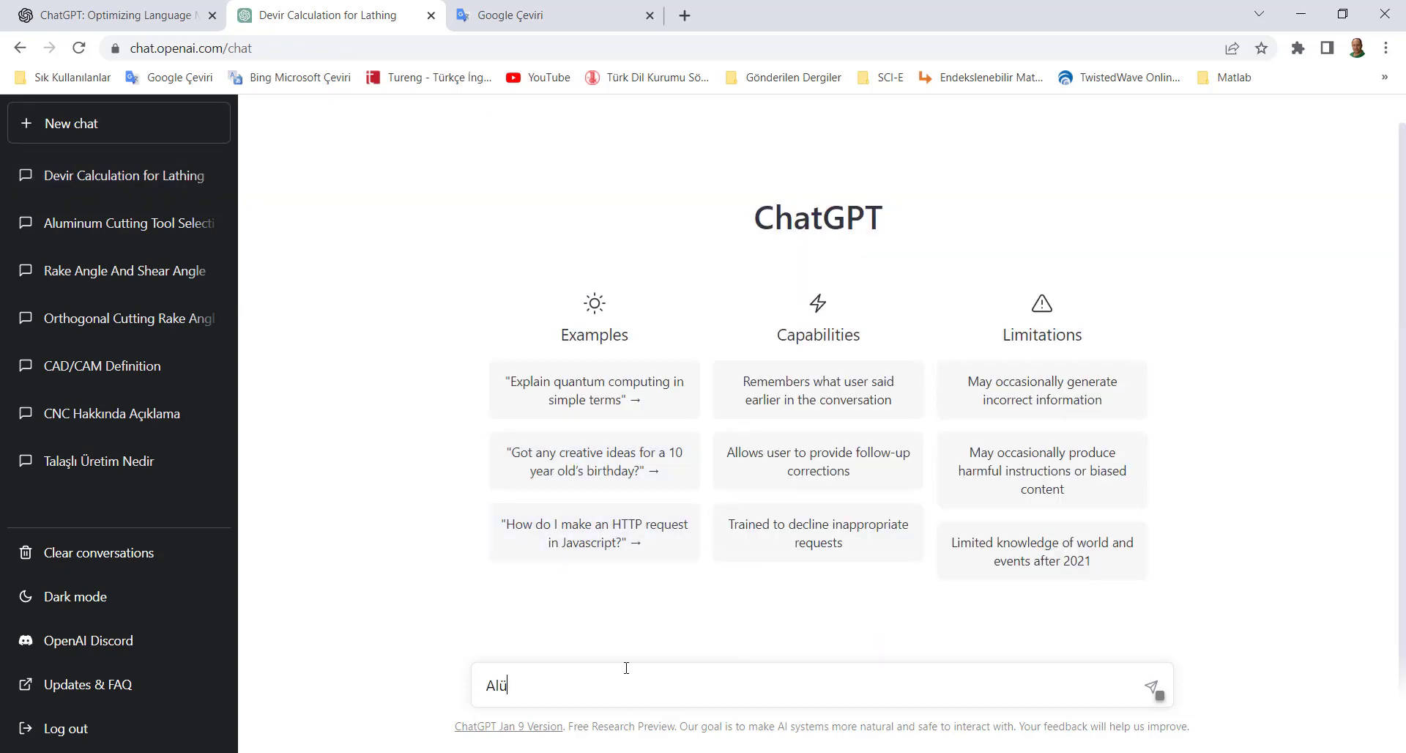
pyautogui.write('minyum malzemeyi tornalama')
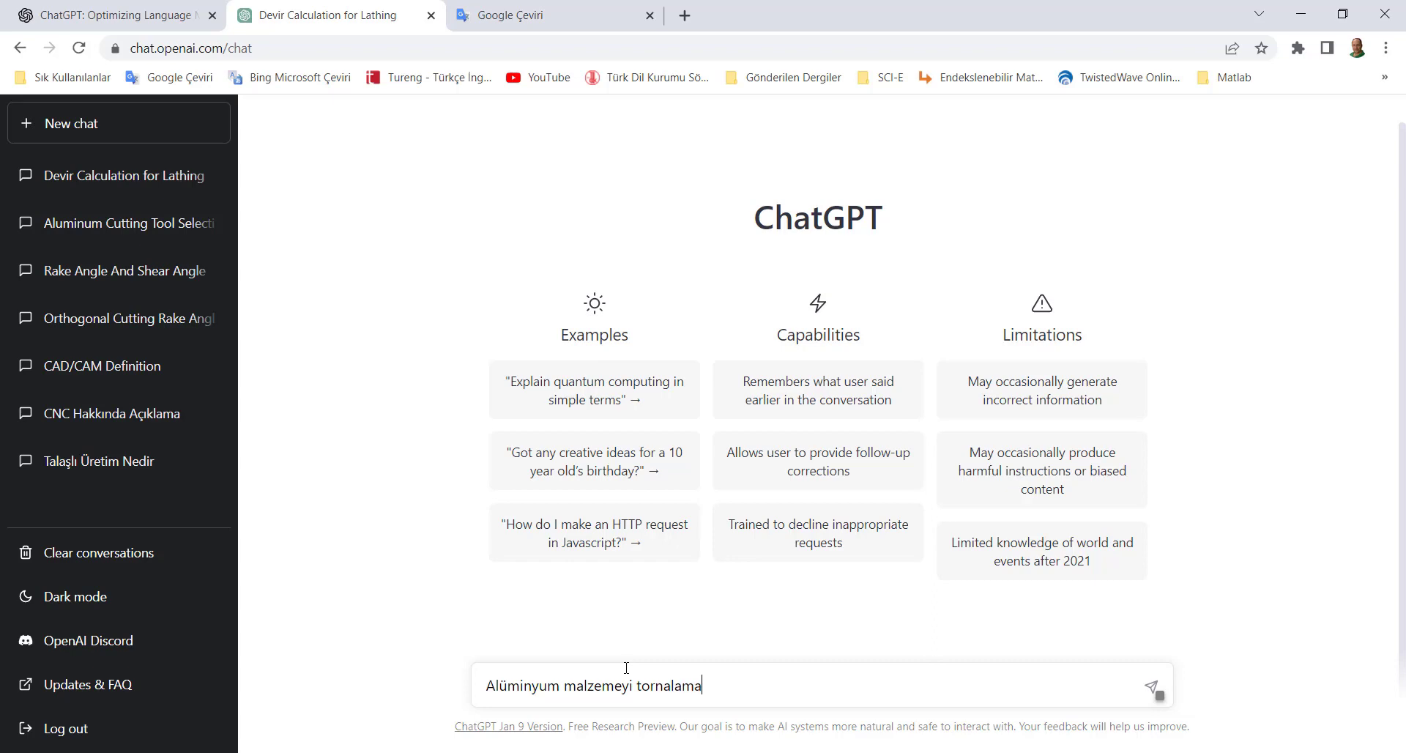
pyautogui.write('k iççin bu')
pyautogui.press('BackSpace')
pyautogui.press('BackSpace')
pyautogui.write('hangi kaplama')
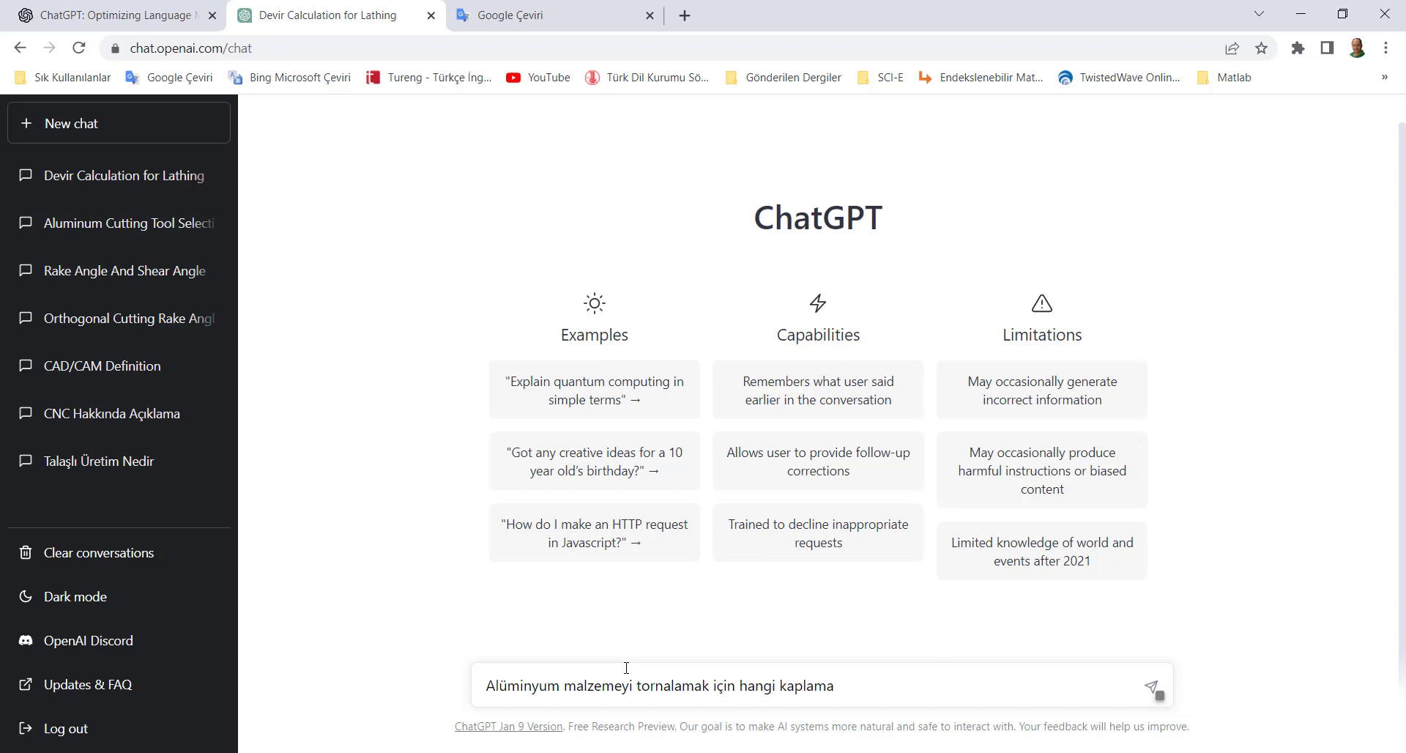
pyautogui.write(' türünü tercih etmeliyim?')
pyautogui.press('Return')
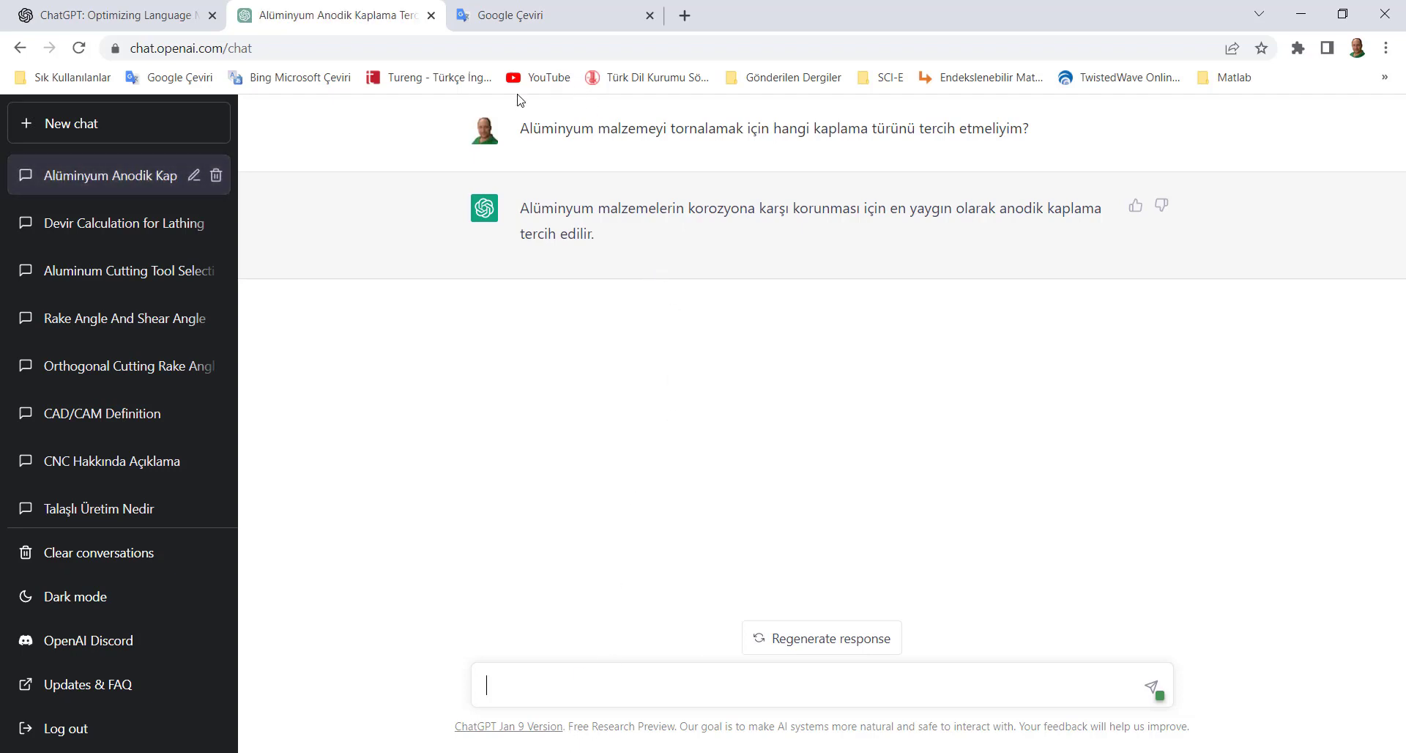
# Reuse the coating question in the same chat, reworded as "Alüminyum malzemeyi tornalamak için hangi kaplama türüne sahip kesici uç tercih etmeliyim?"
pyautogui.moveTo(525, 128); pyautogui.dragTo(1055, 134)
pyautogui.hotkey('ctrl', 'c')
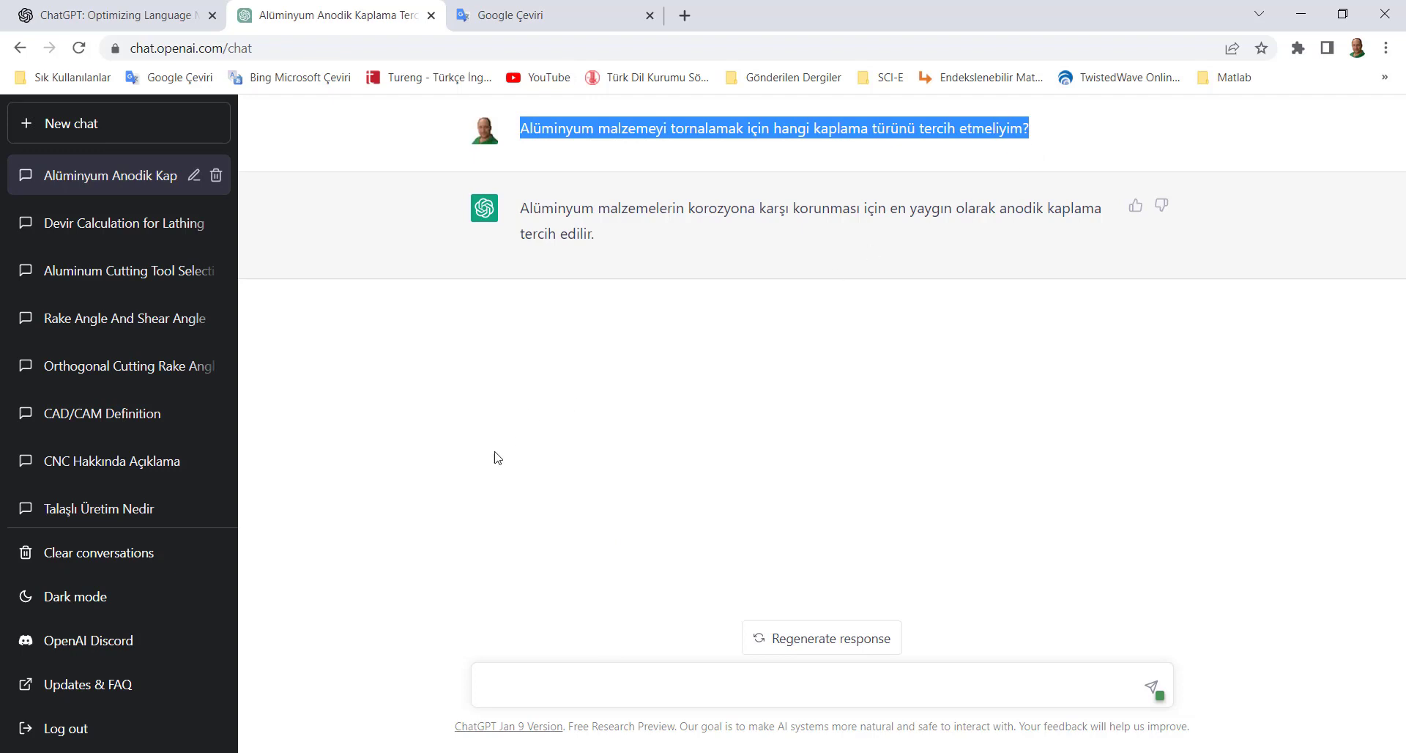
pyautogui.click(522, 677)
pyautogui.hotkey('ctrl', 'v')
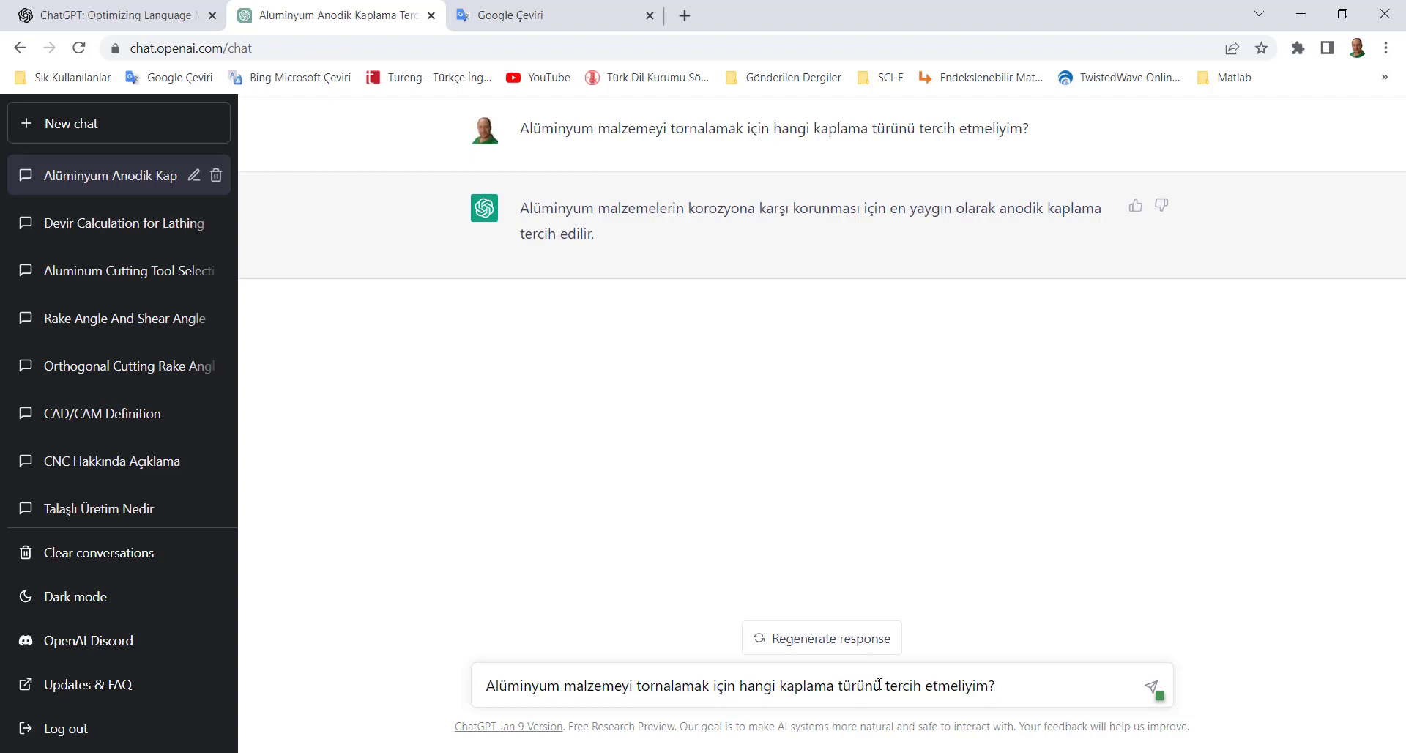
pyautogui.press('BackSpace')
pyautogui.write('e sa')
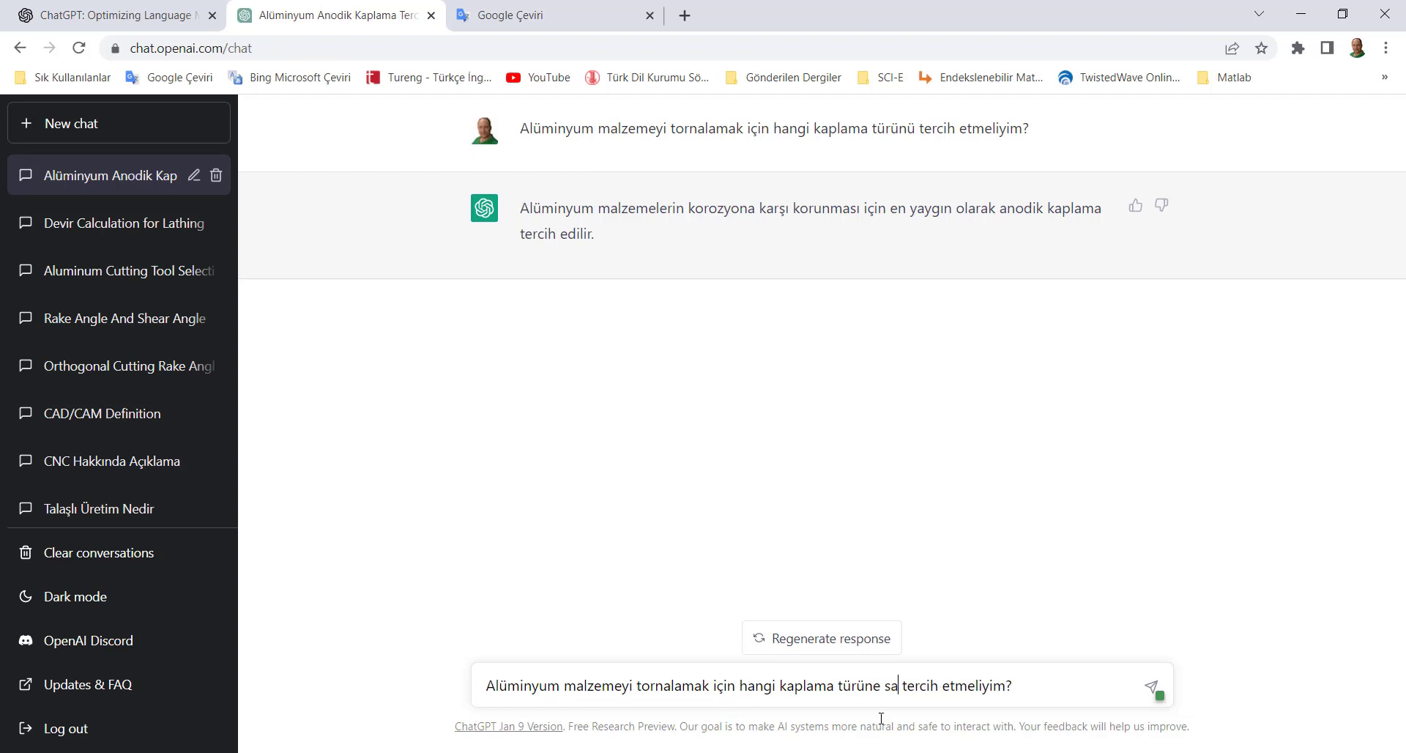
pyautogui.write('hip kesici')
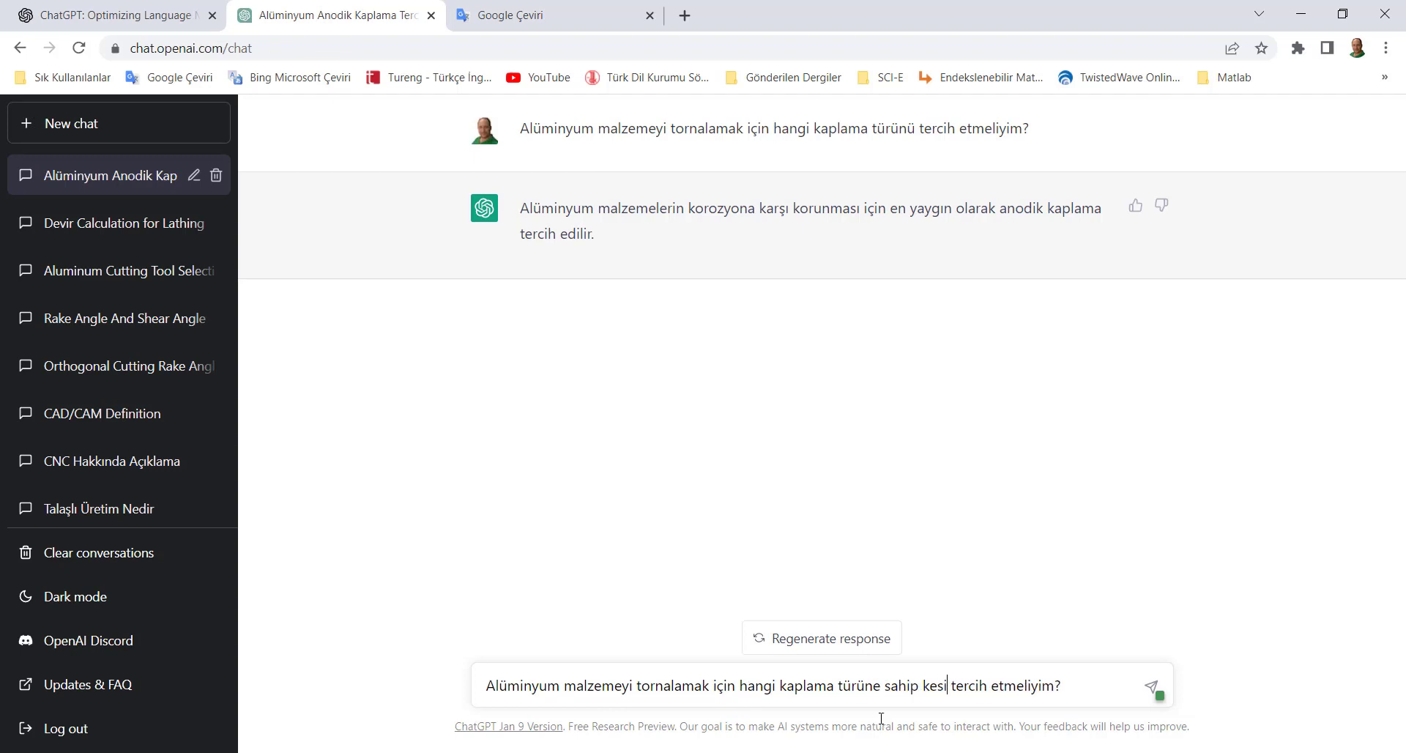
pyautogui.write(' uç')
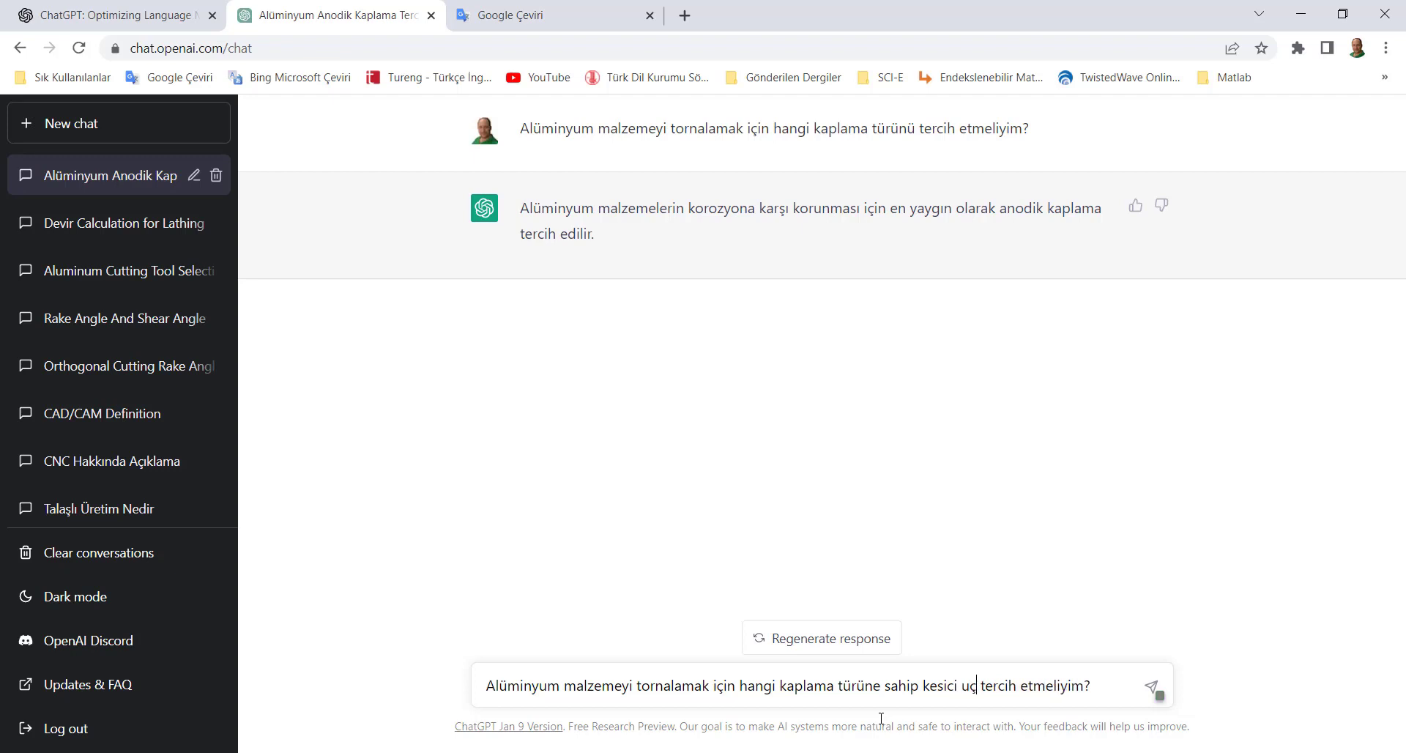
pyautogui.press('Return')
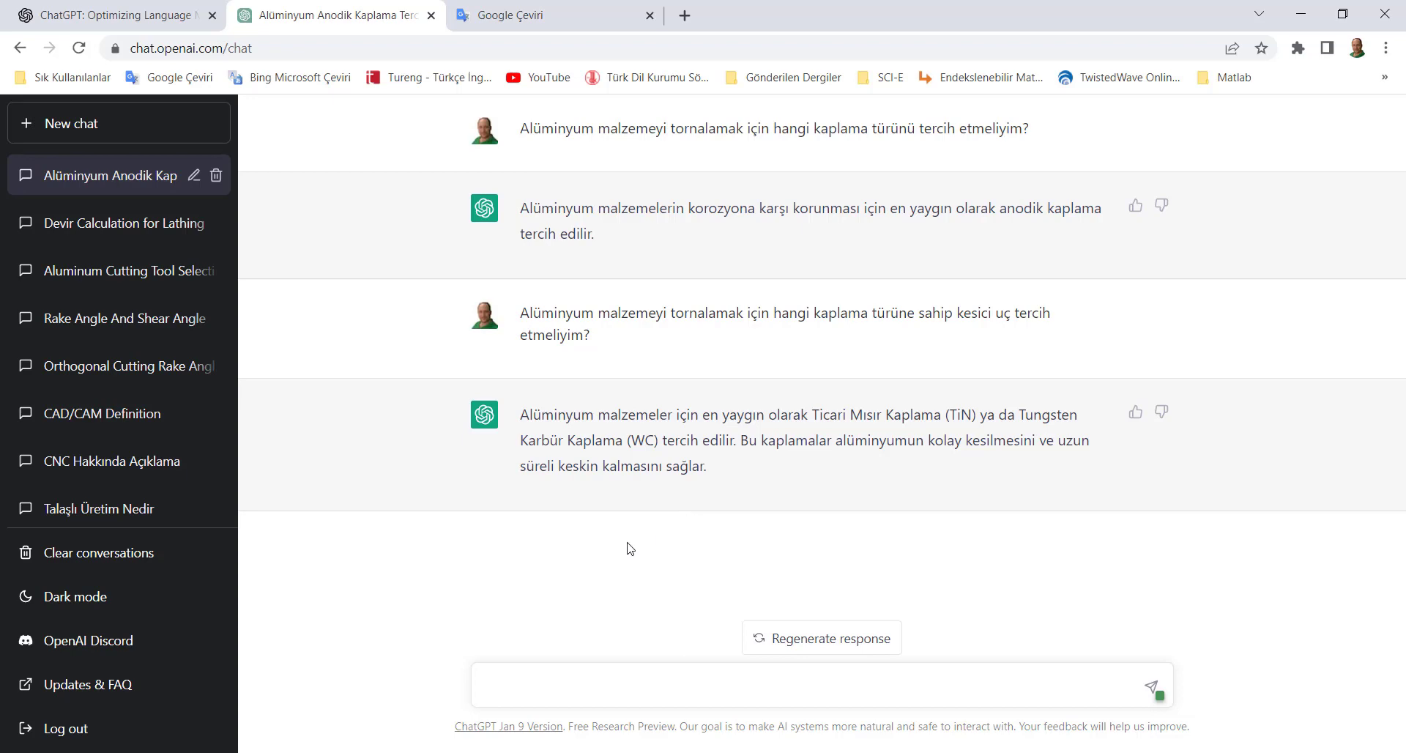
# In a new chat, ask "alüminyum malzemeyi soğutma sıvısı olmadan işlersem ne olur?"
pyautogui.click(71, 123)
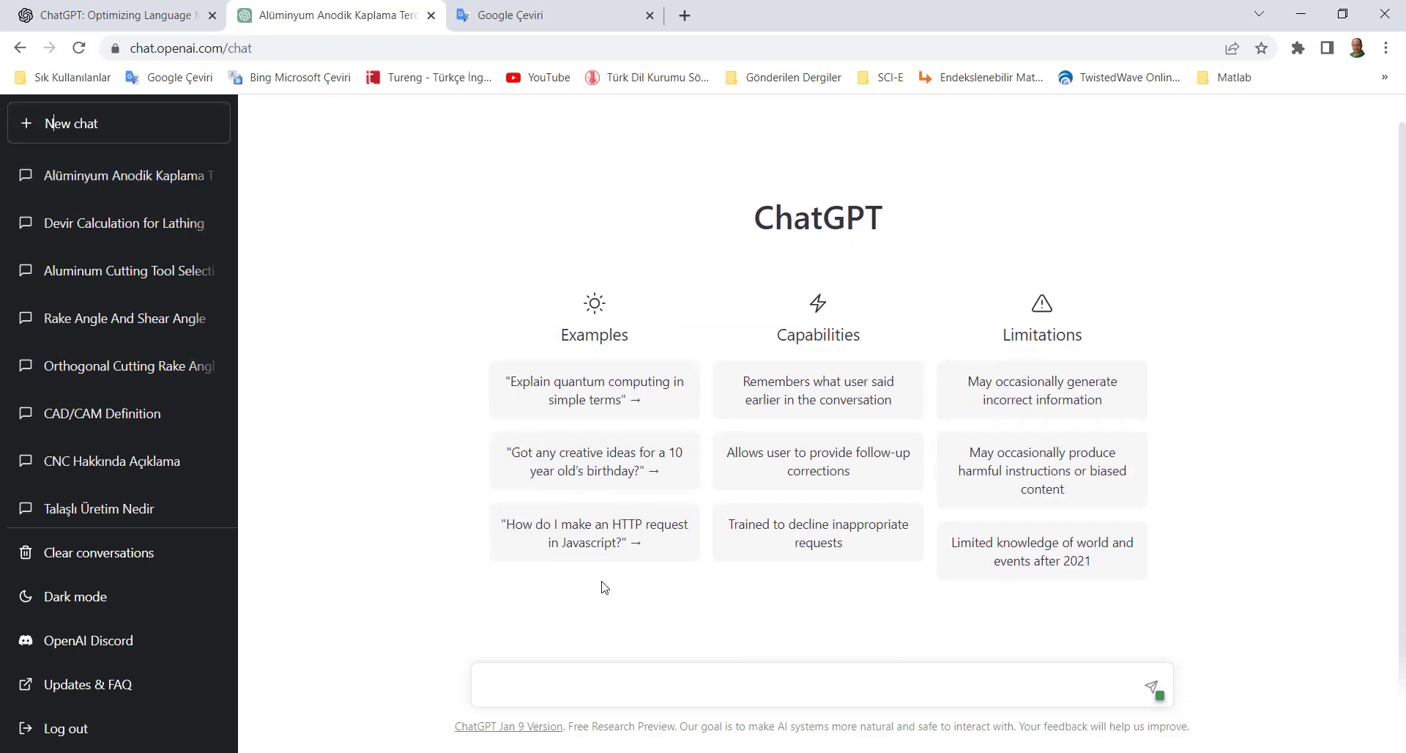
pyautogui.write('alüminyum malzemeyi soğut')
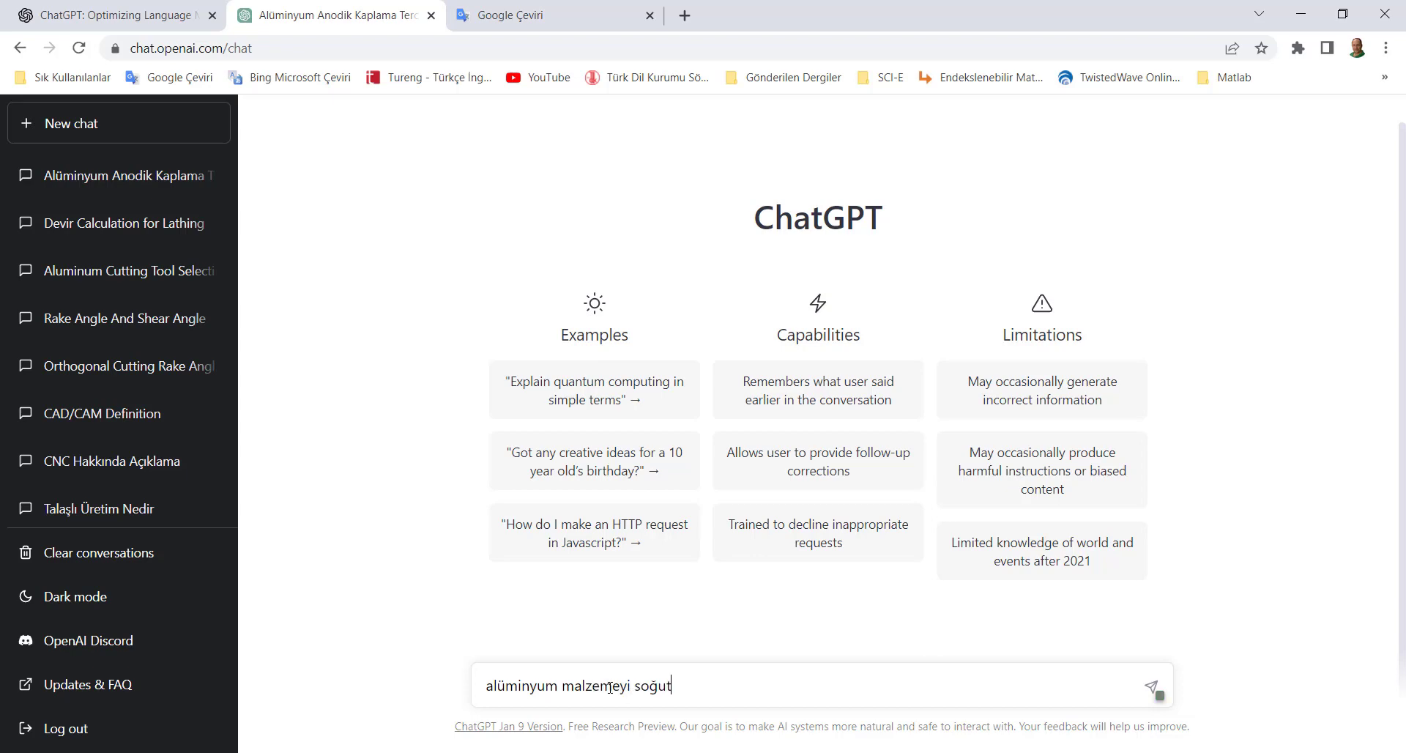
pyautogui.write('ma sıvısı olmadan işlersem ')
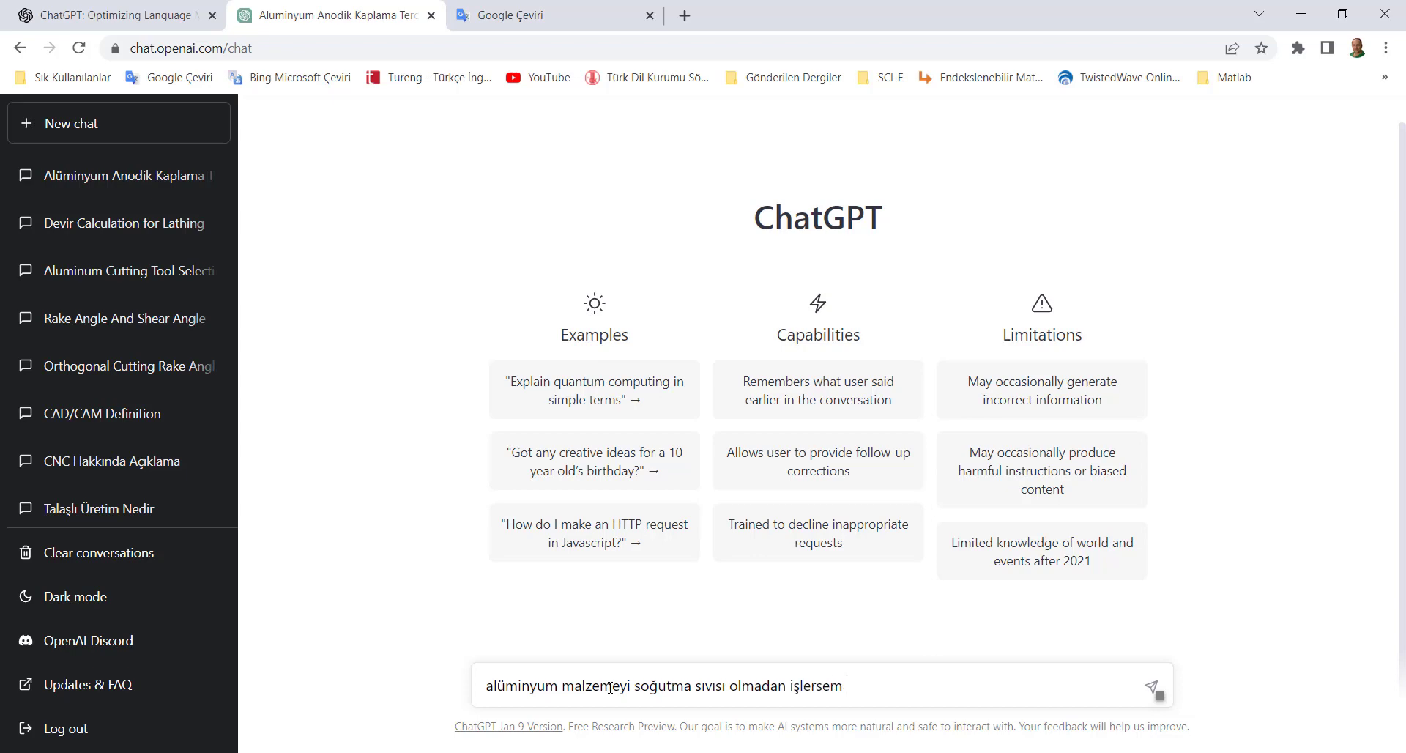
pyautogui.write('ne olur?')
pyautogui.press('Return')
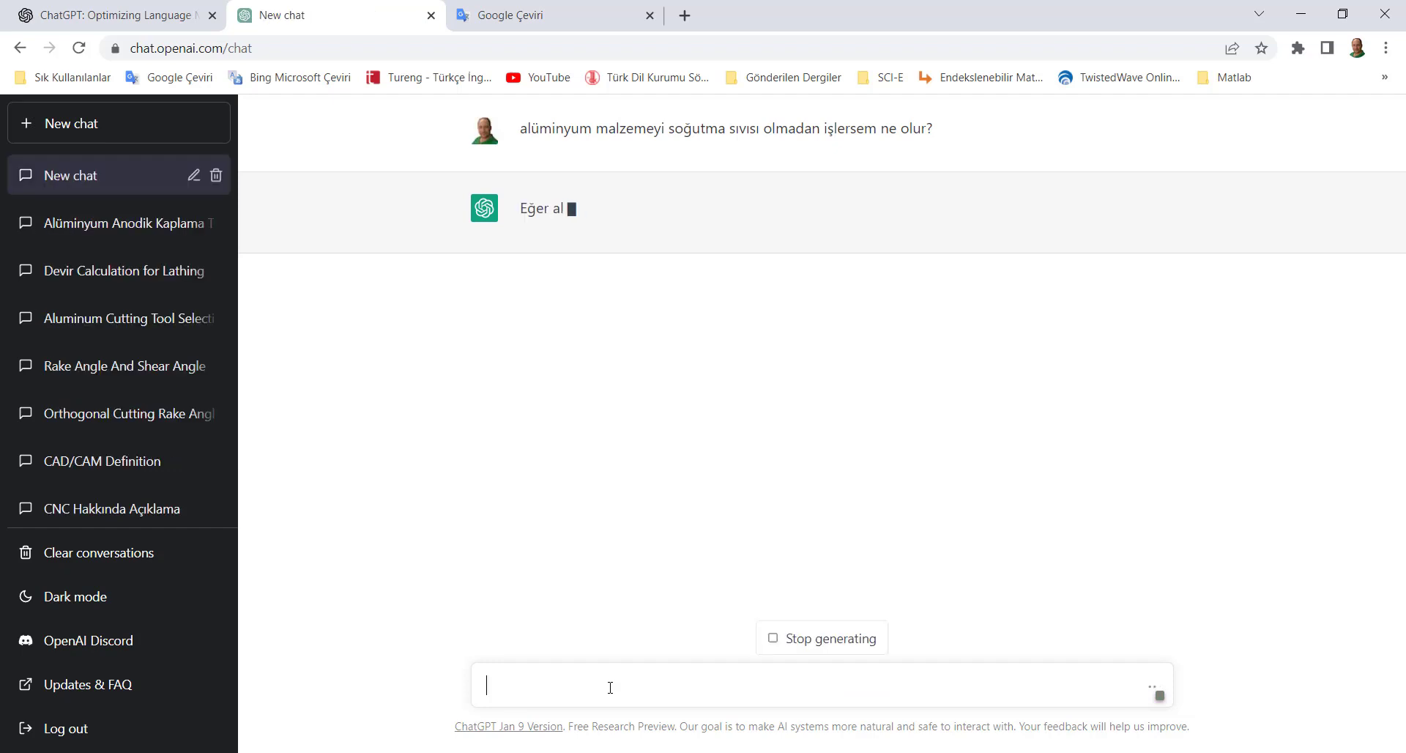